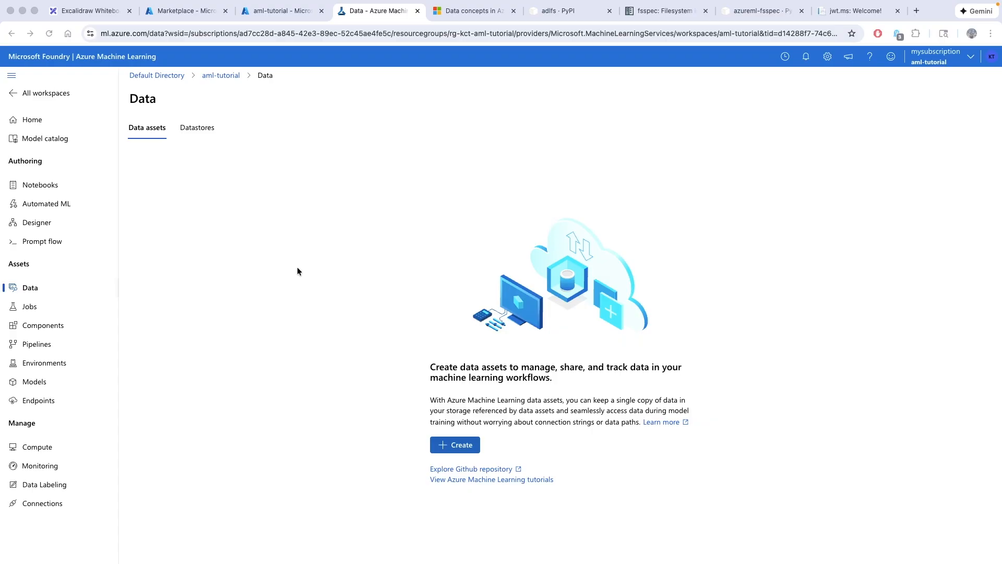
Start an Azure Machine Learning workspace from Marketplace and review its Identity storage-access options
click(187, 11)
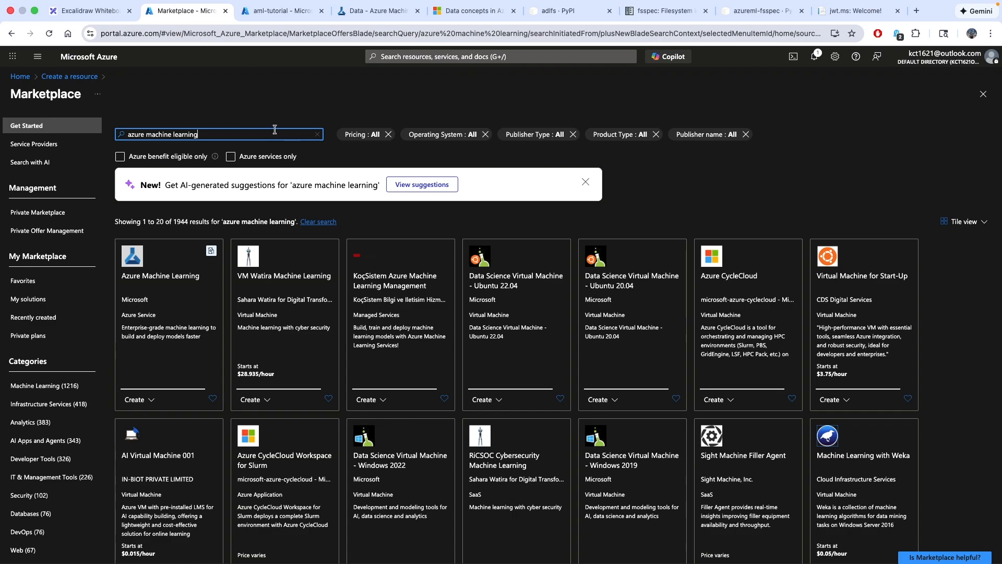
click(148, 404)
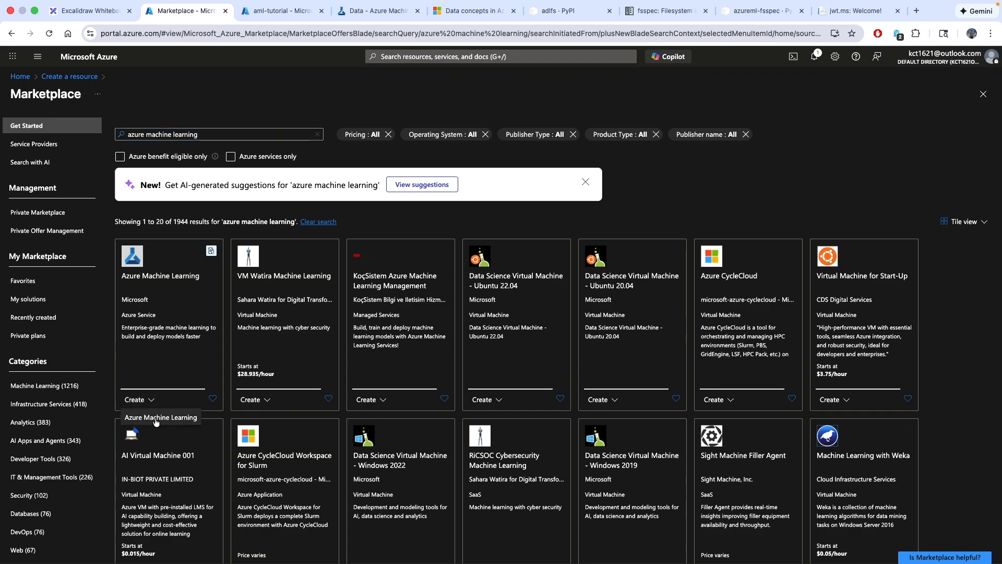
click(157, 417)
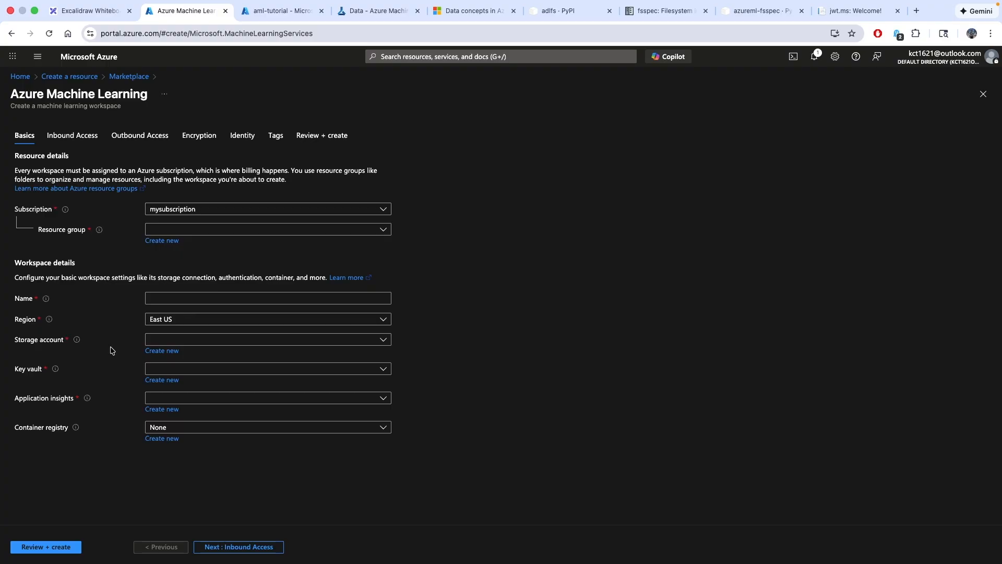
click(236, 136)
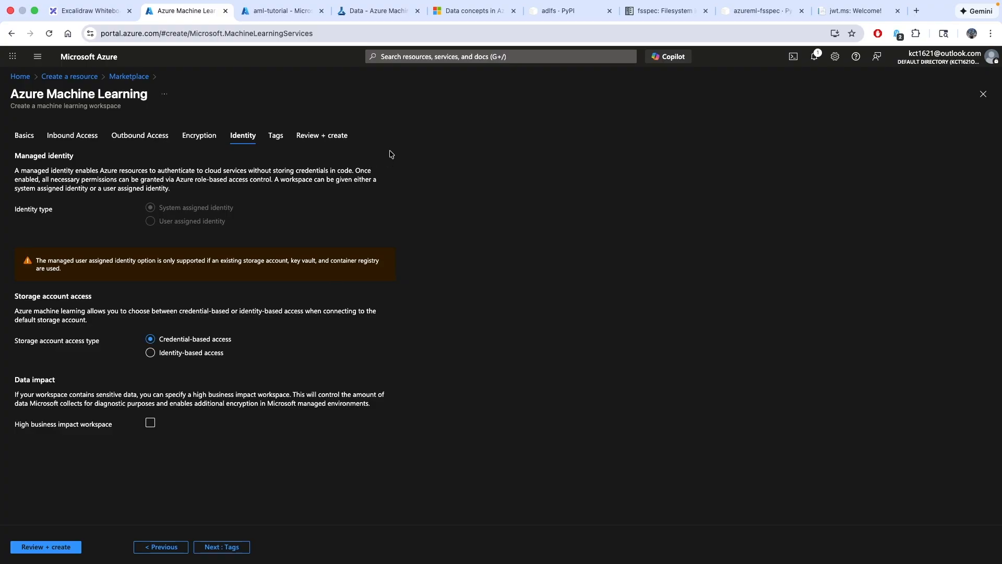
click(359, 27)
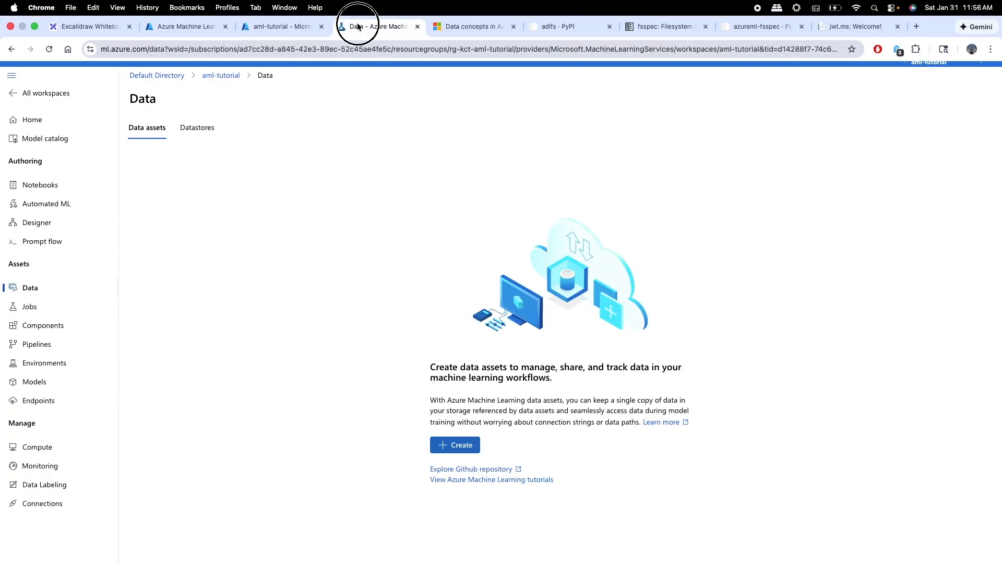
Check aml-tutorial's Properties for storage access type, then the amlstkct001 storage account's Configuration
click(282, 27)
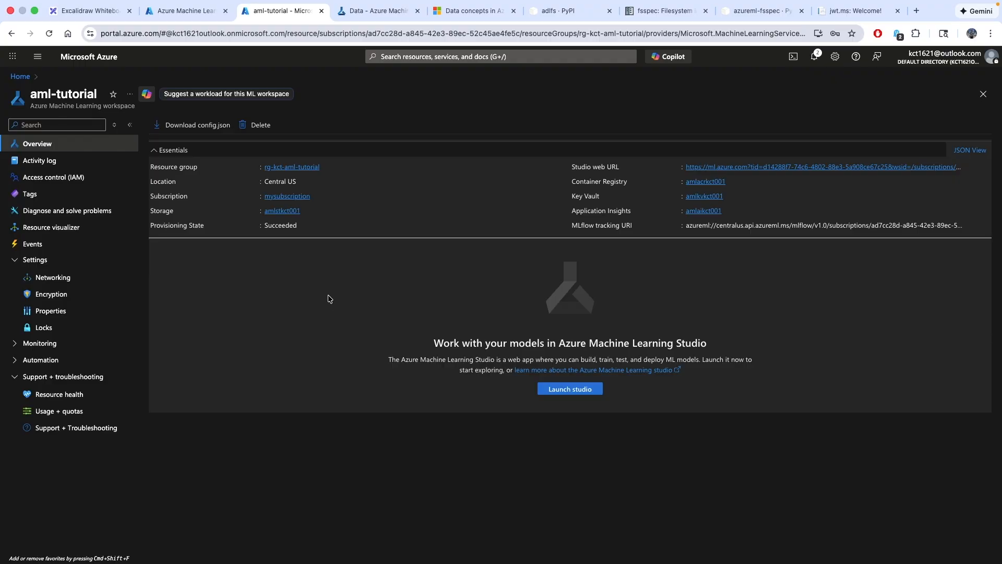
click(53, 316)
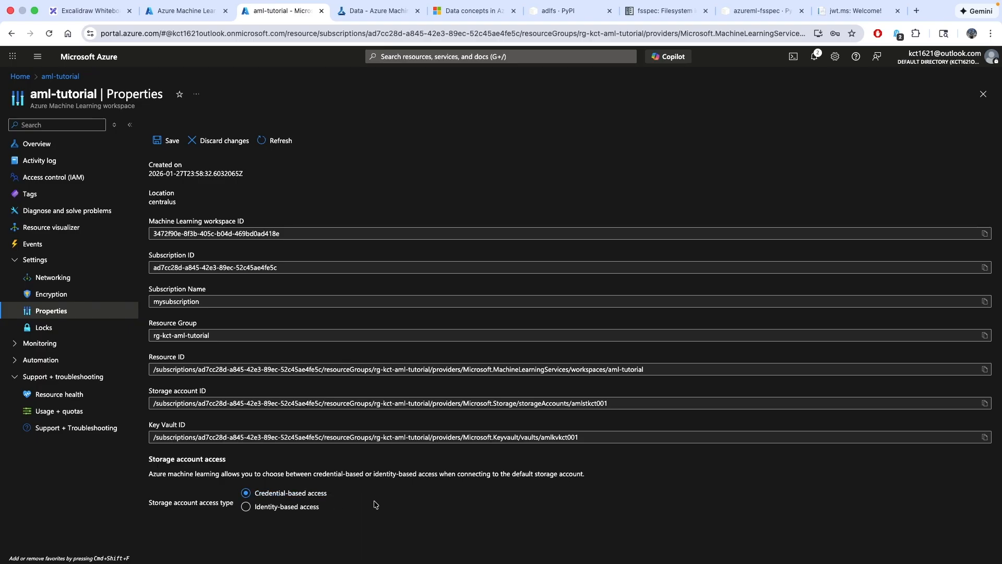
click(37, 143)
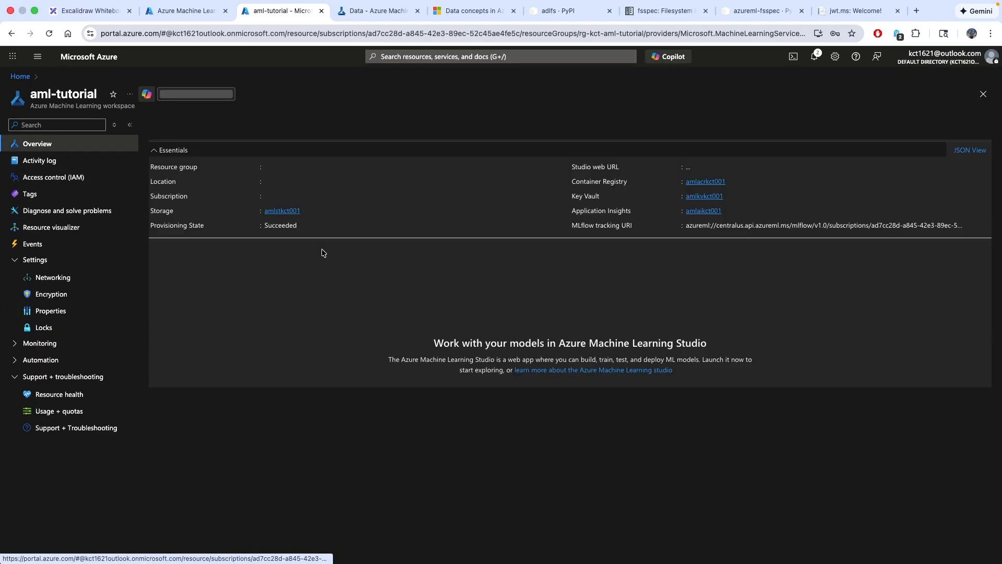
click(282, 211)
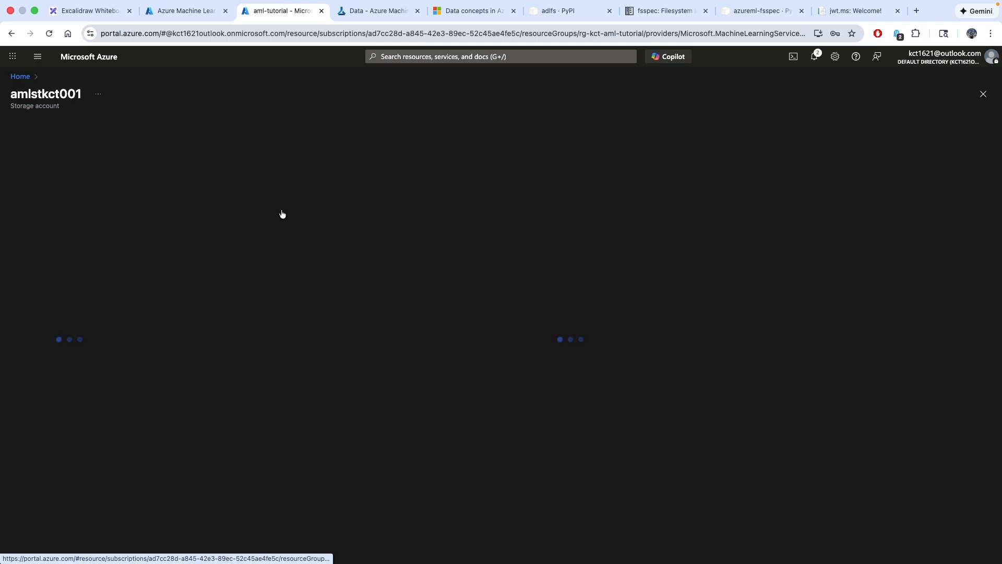
scroll(94, 377, down, 3)
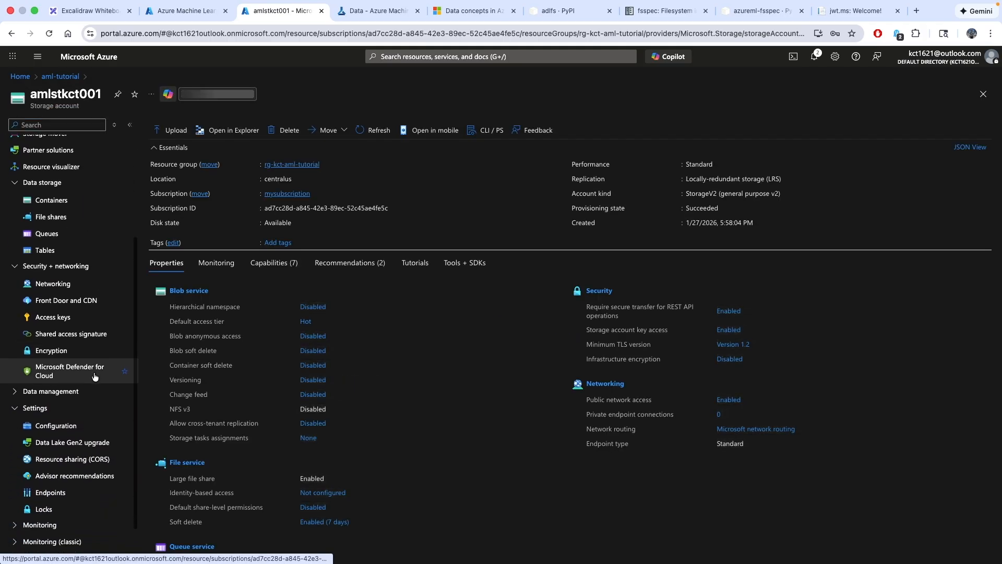
click(56, 426)
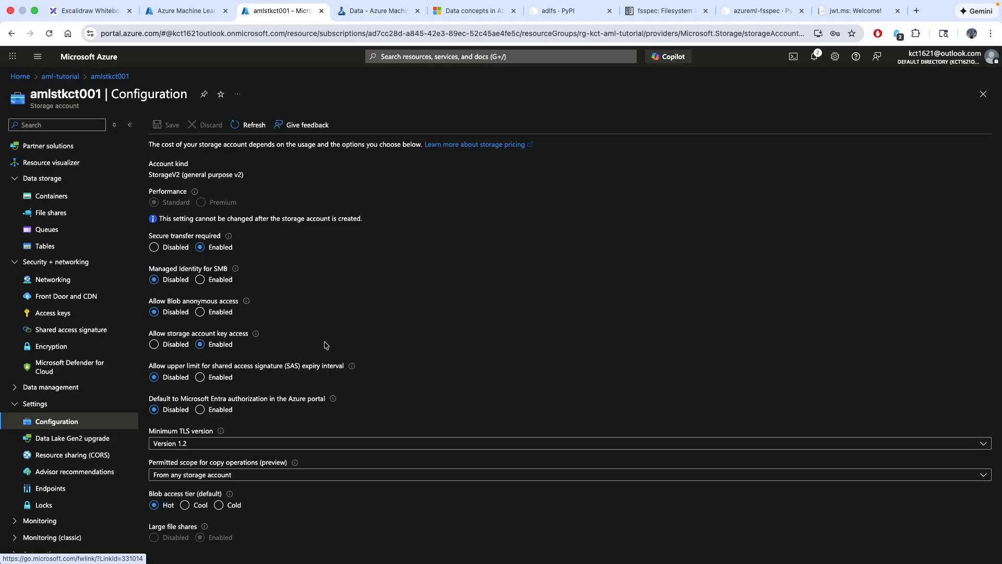
click(358, 17)
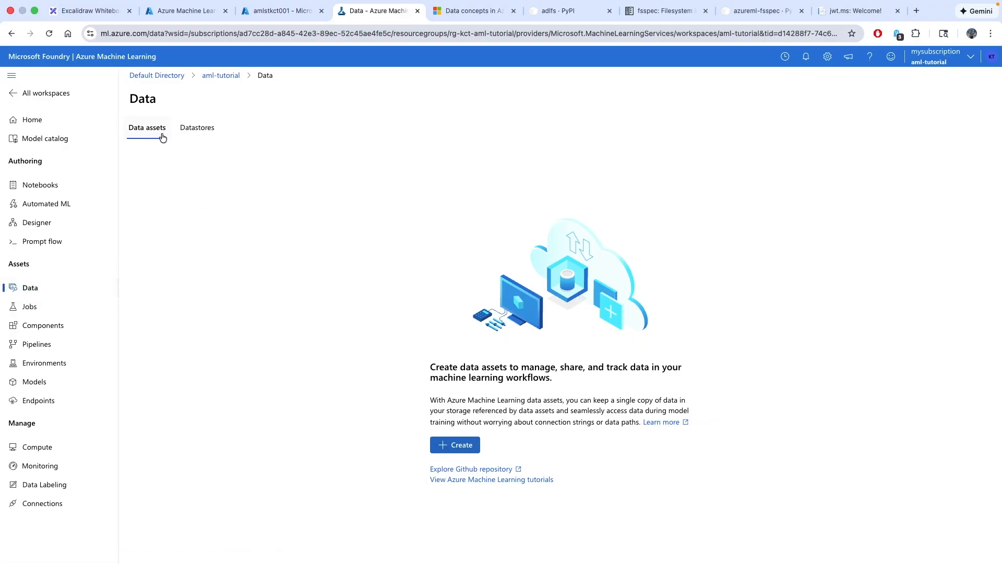
List the datastores, comparing workspaceworkingdirectory's file share with workspaceartifactstore's Blob Storage type
click(198, 134)
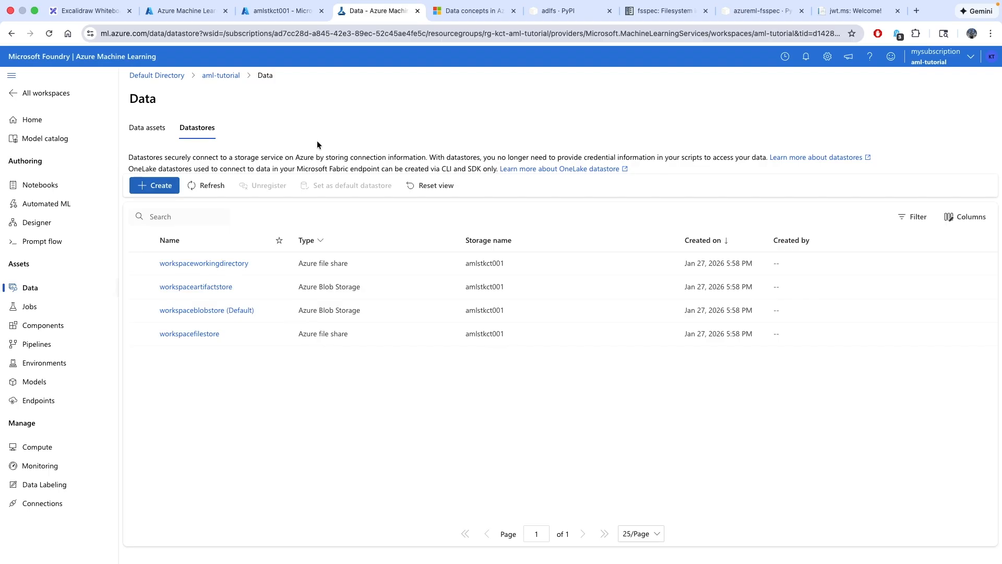
drag(426, 157, 146, 159)
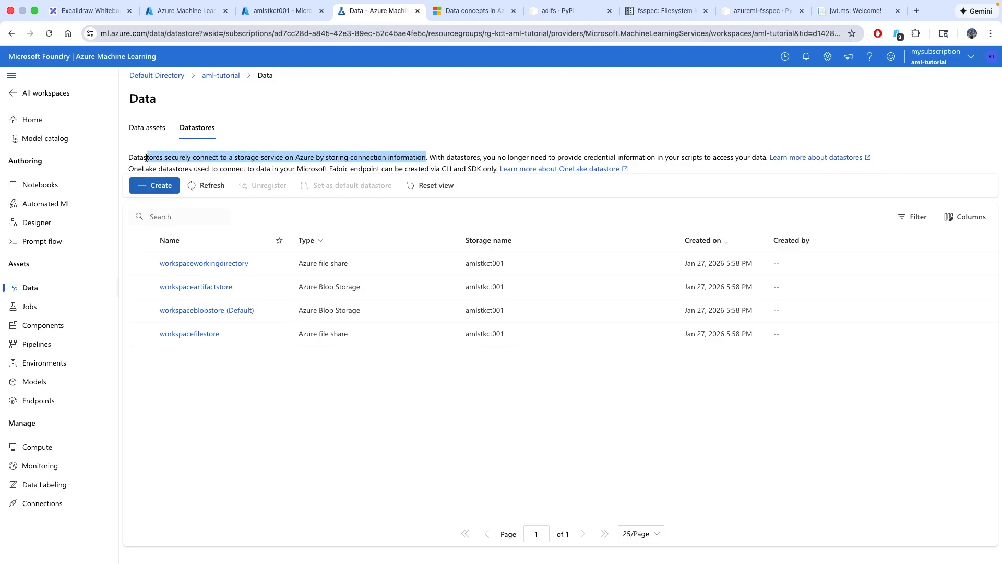
click(353, 118)
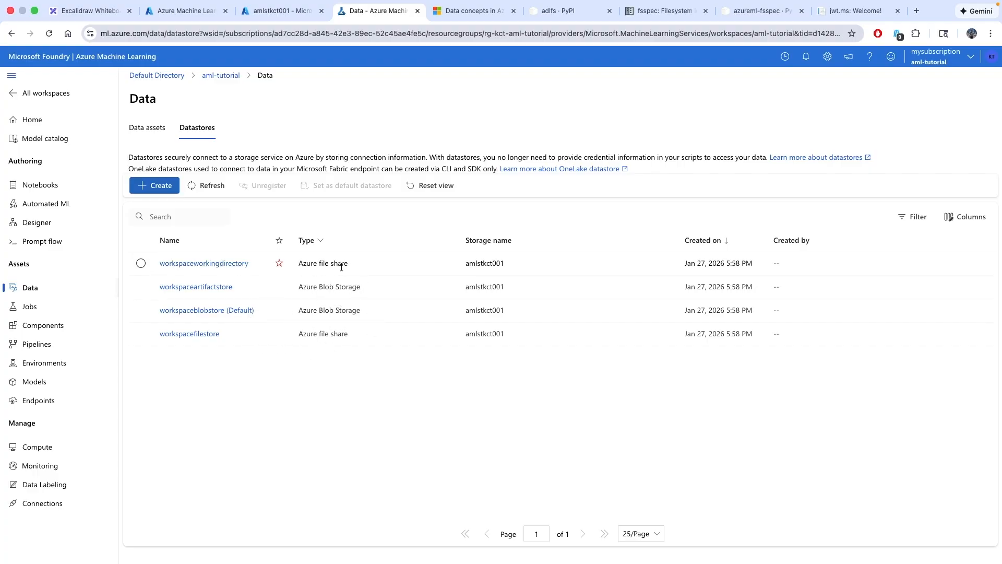
drag(353, 266, 293, 263)
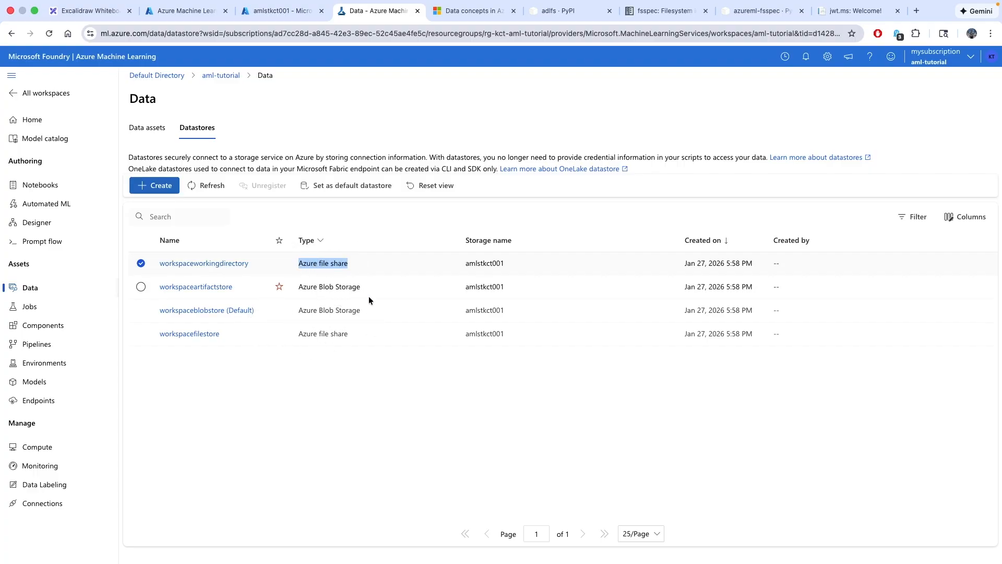
drag(364, 287, 292, 291)
click(371, 372)
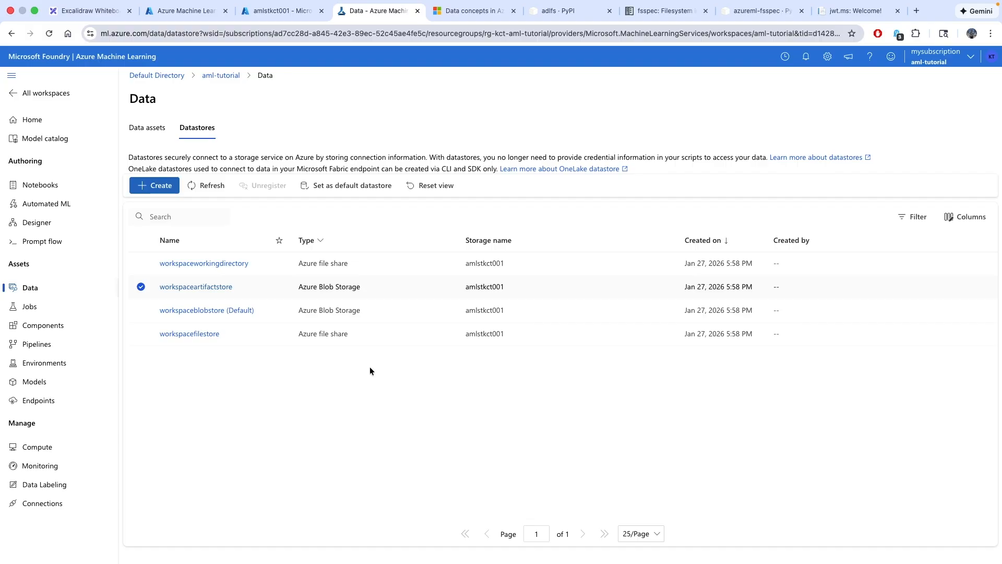
Look over the new-datastore types without creating one, then open workspaceworkingdirectory
click(157, 185)
click(839, 190)
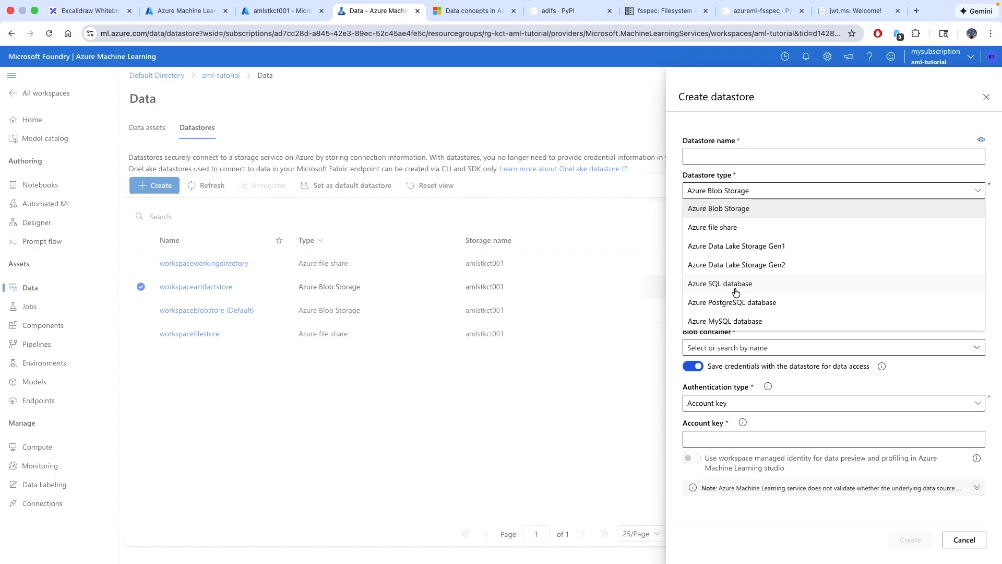
click(986, 97)
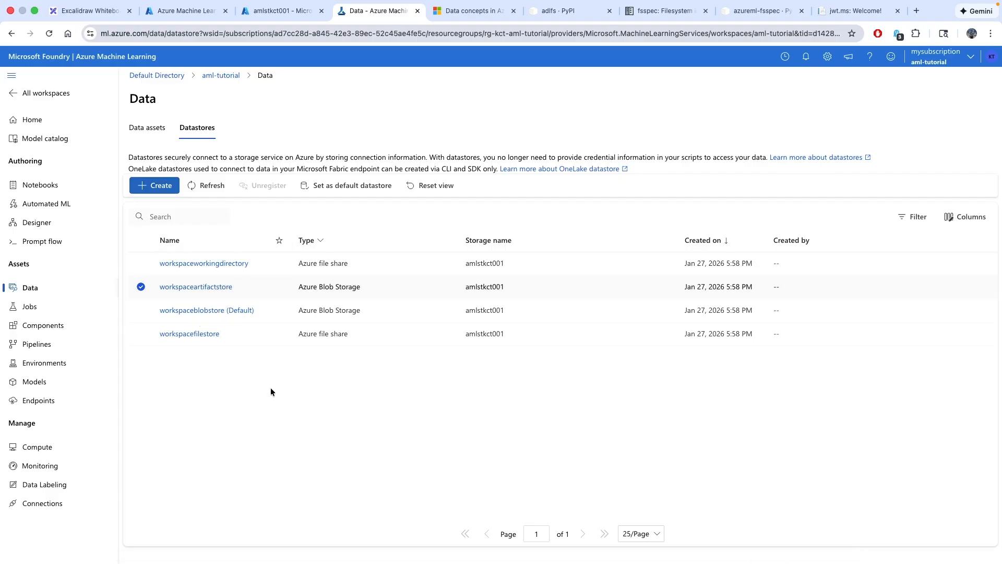
click(202, 263)
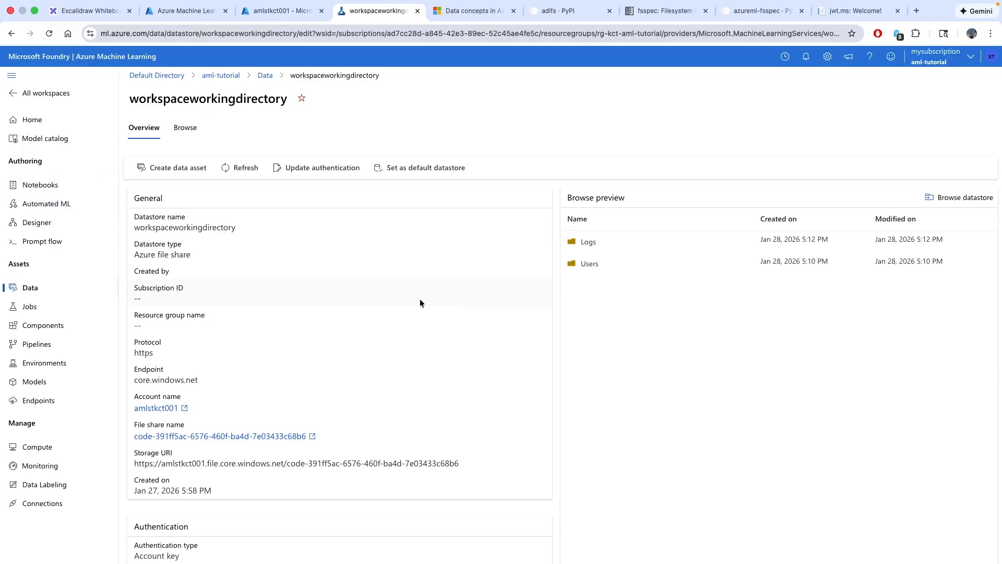
click(189, 131)
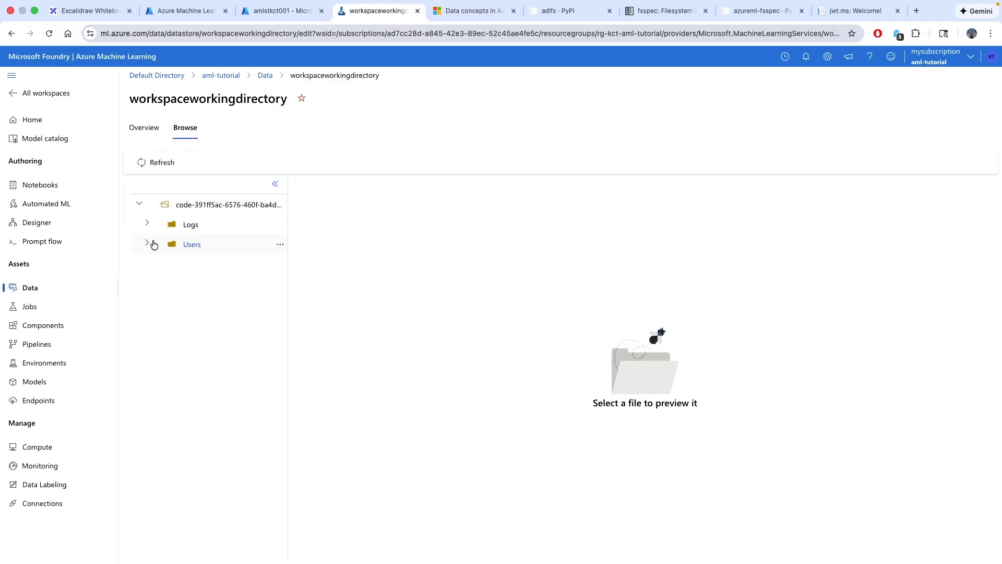
click(147, 243)
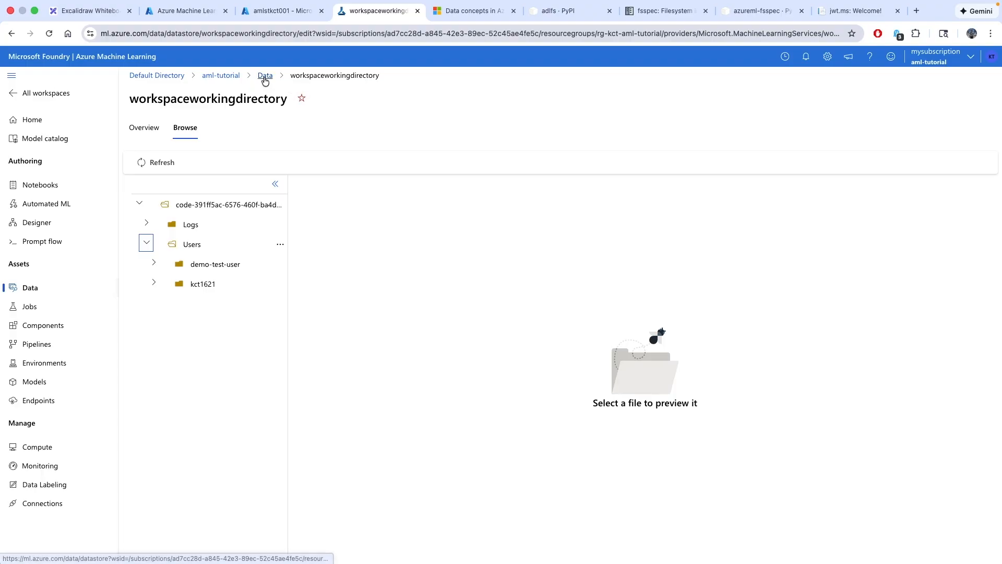
click(264, 79)
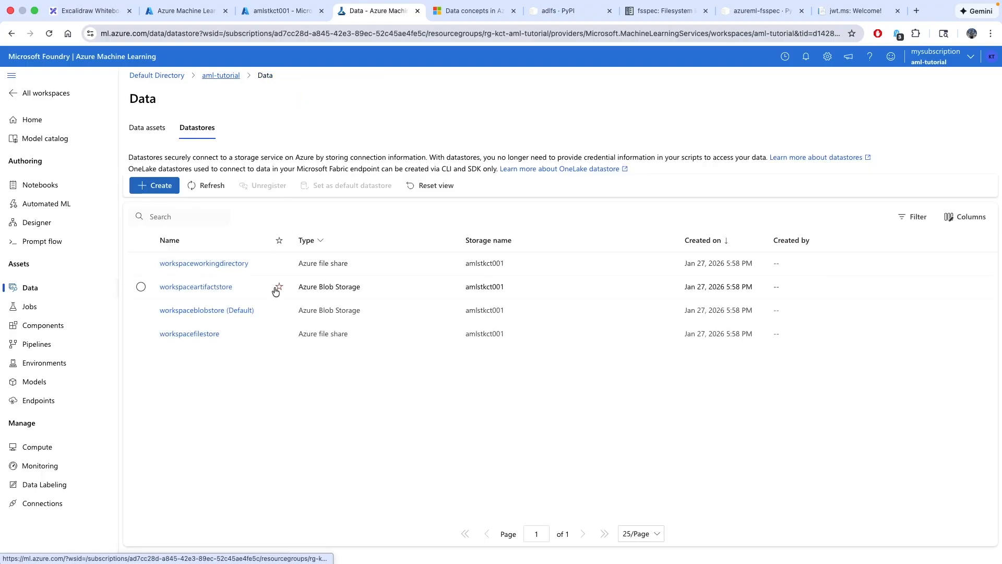
click(200, 313)
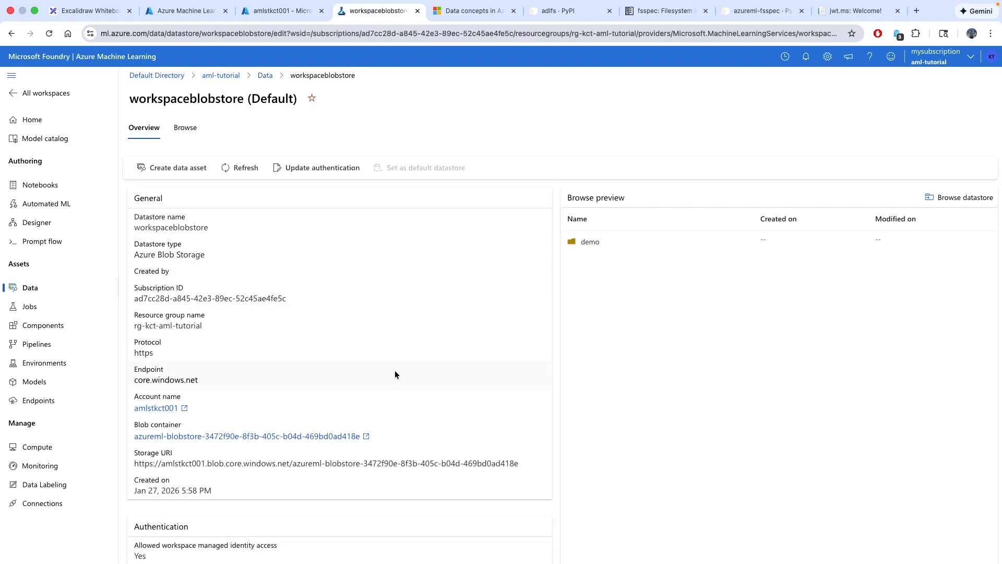
scroll(395, 371, down, 2)
click(189, 530)
drag(189, 530, 126, 516)
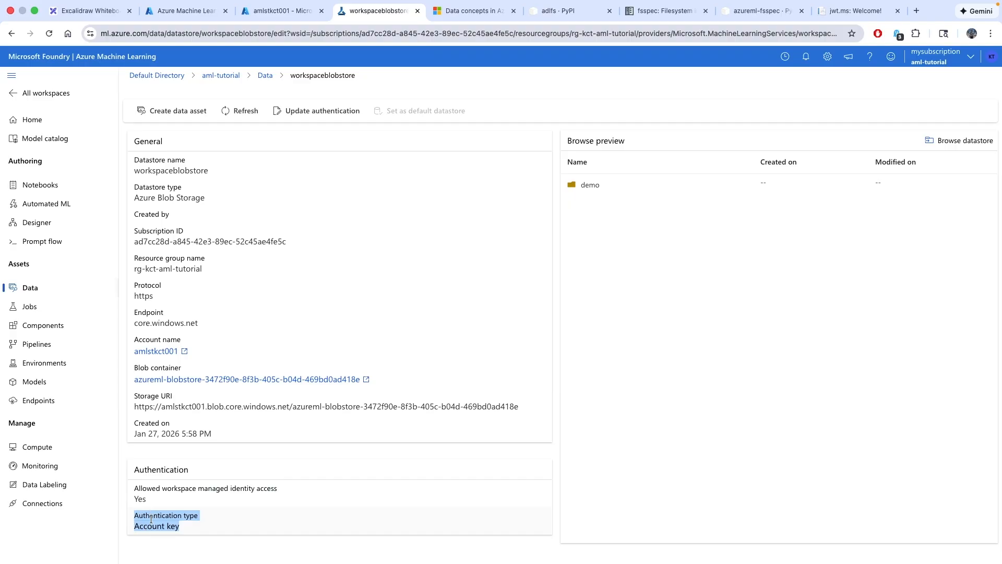
scroll(273, 298, up, 2)
click(185, 129)
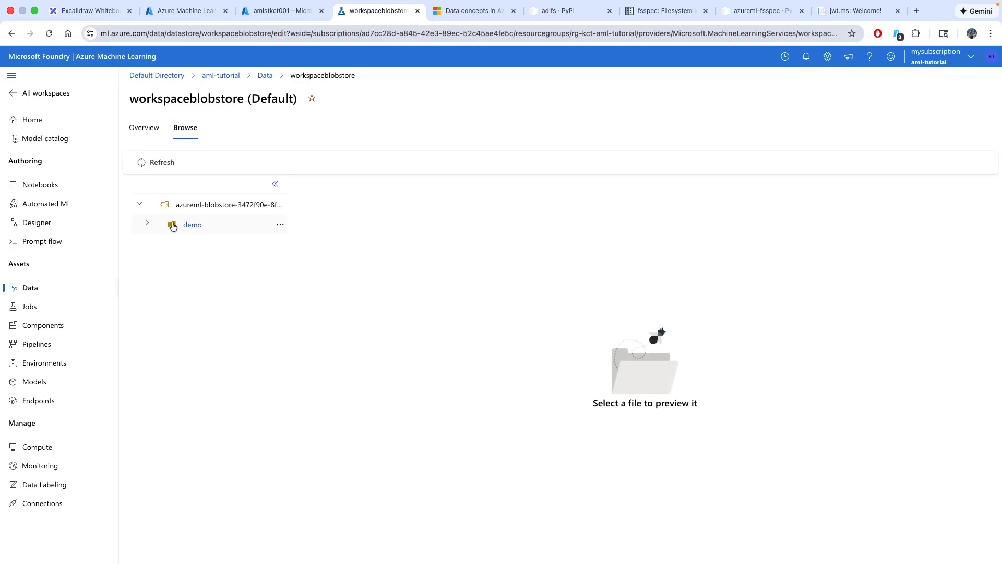
click(147, 223)
click(167, 133)
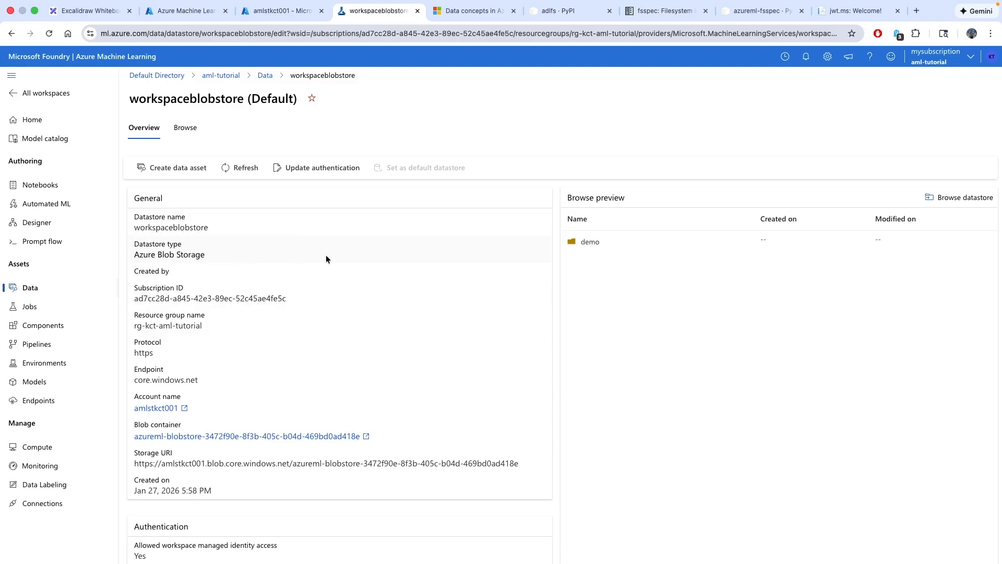
Open a terminal on the compute instance in the kct1621 Notebooks folder
click(37, 447)
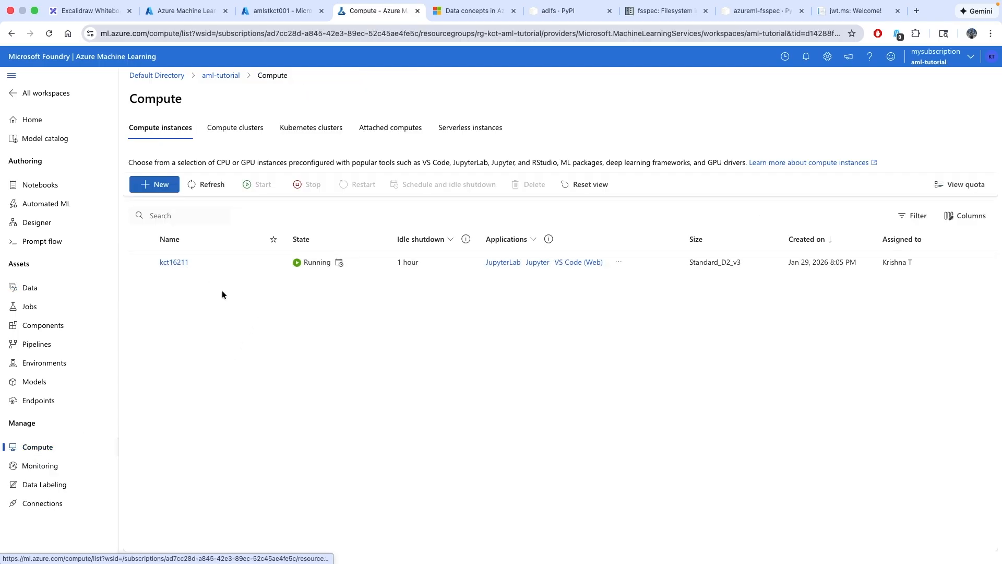
click(45, 185)
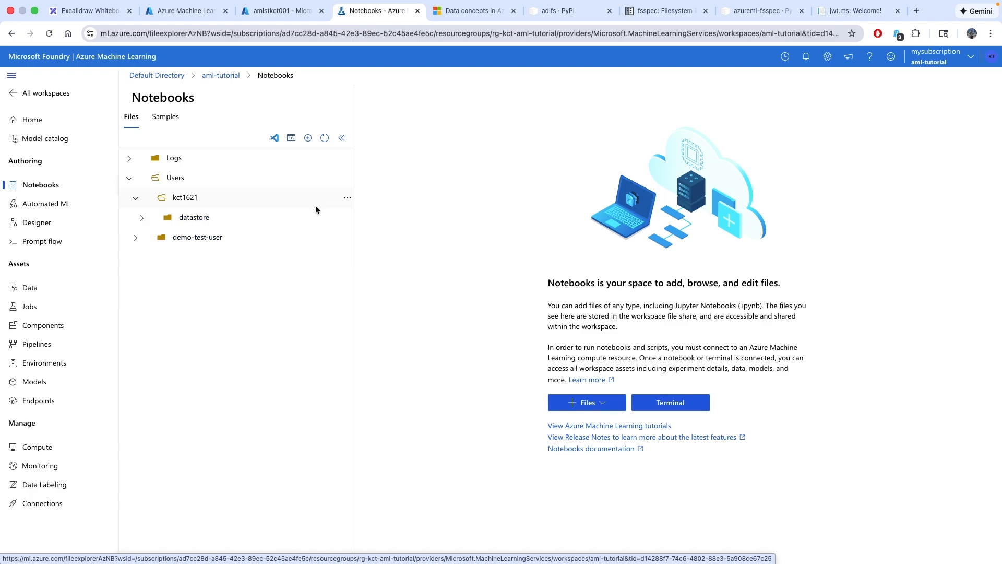
click(347, 199)
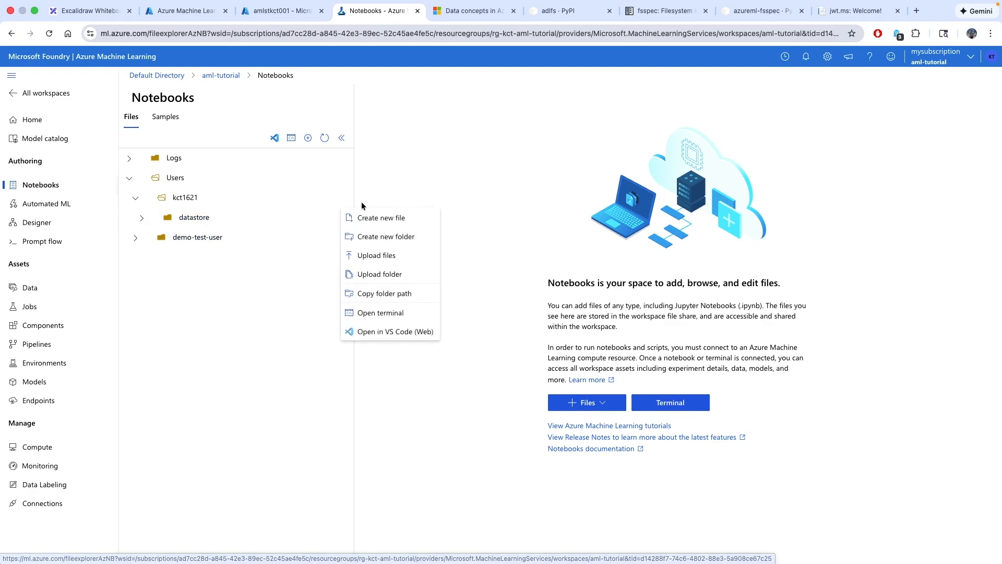
click(384, 312)
click(11, 75)
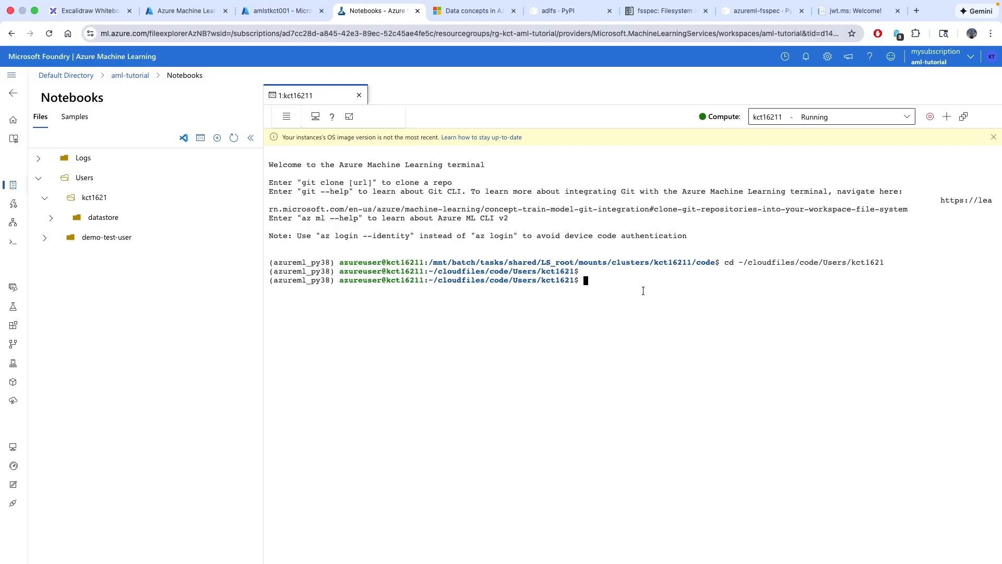
Run 'conda env list' to show the environments, then enter 'conda activate pyenvnoaml'
text(conda env list)
key(Return)
click(251, 137)
click(368, 395)
text(conda act)
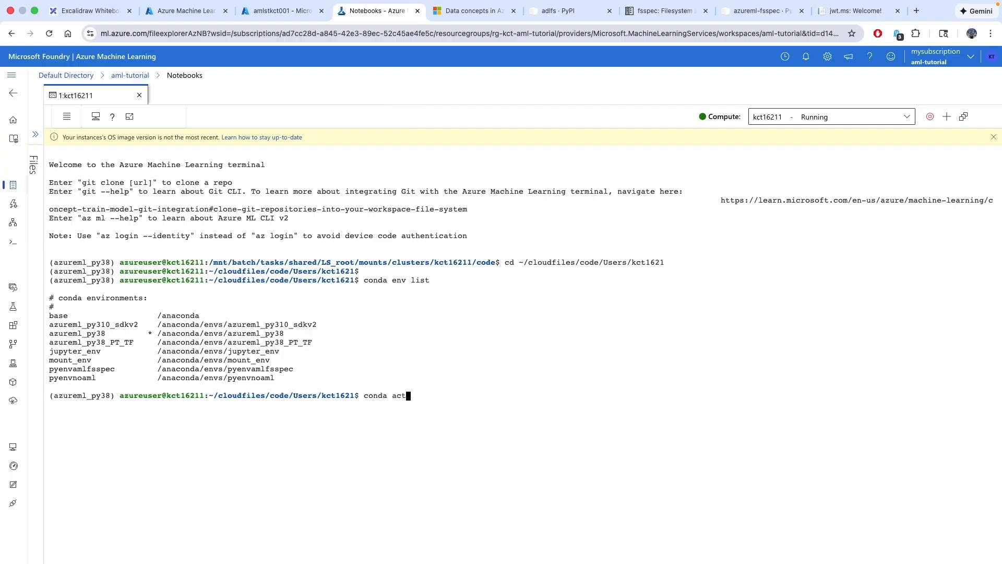
text(ivate pyenvnoaml)
Activate pyenvnoaml and run pip freeze to list its installed packages
key(Return)
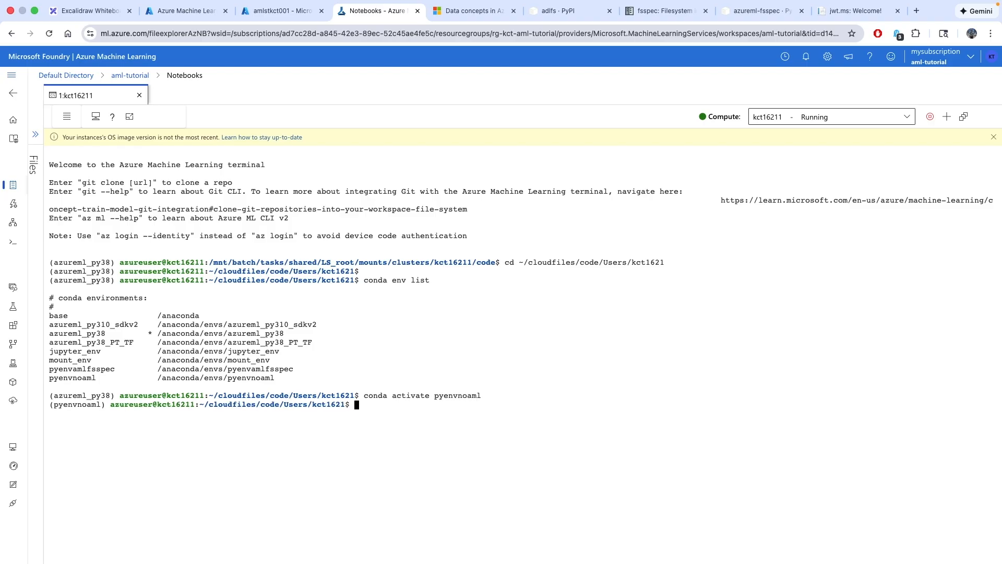
text(pip freeze)
key(Return)
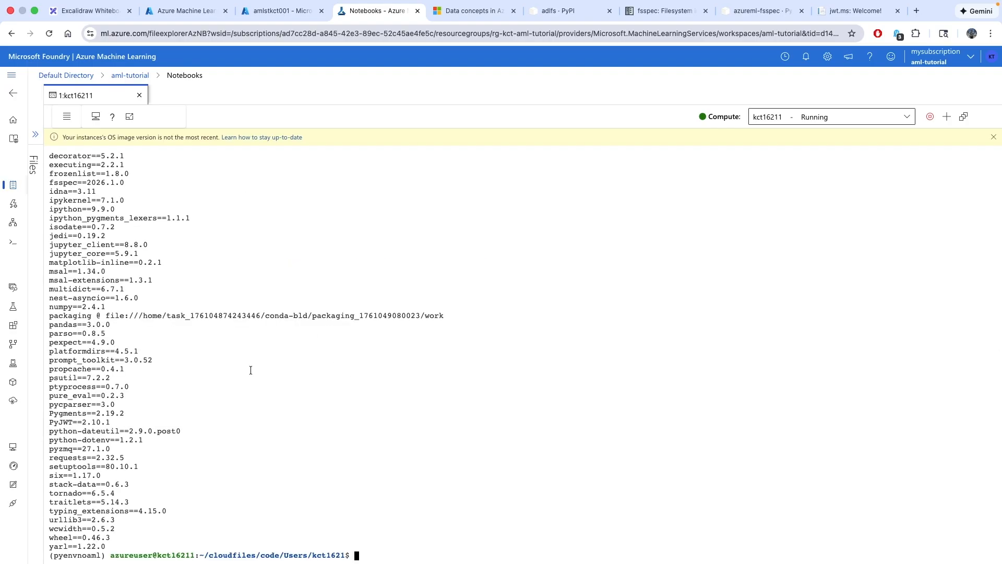
Highlight the adlfs and fsspec==2026.1.0 lines, then check adlfs on PyPI
scroll(251, 370, up, 8)
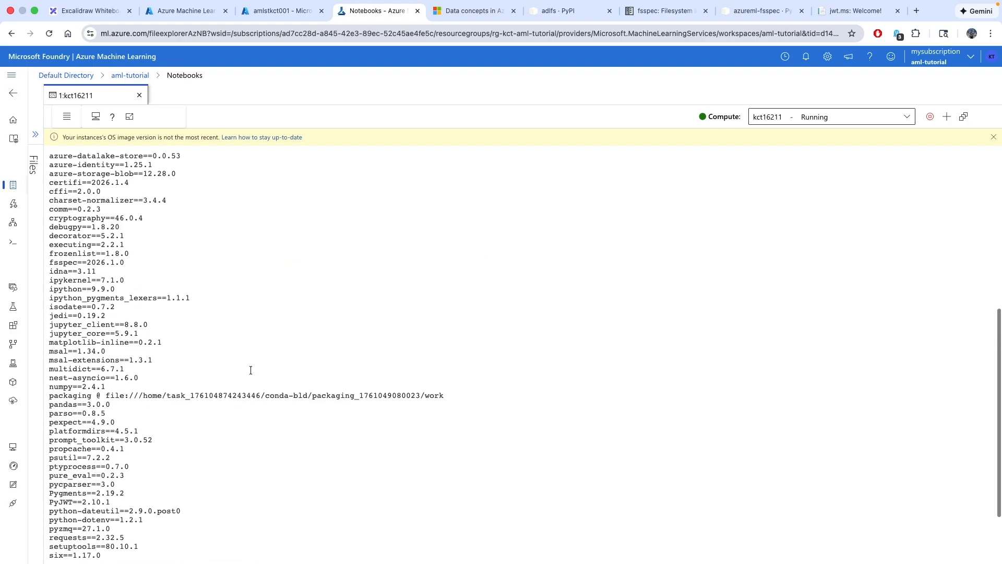
scroll(278, 338, up, 1)
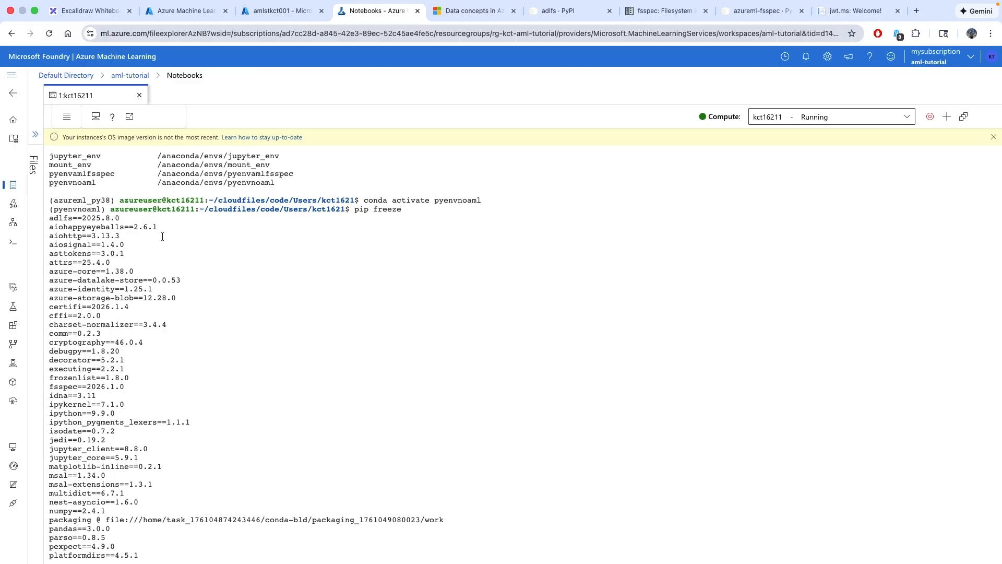
drag(75, 221, 43, 218)
click(228, 291)
drag(133, 387, 48, 387)
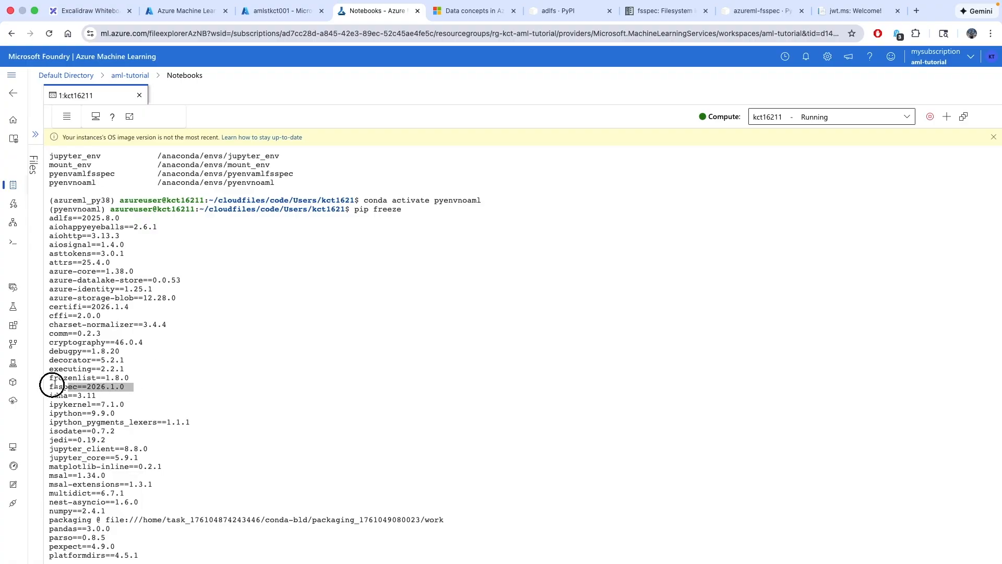
click(555, 11)
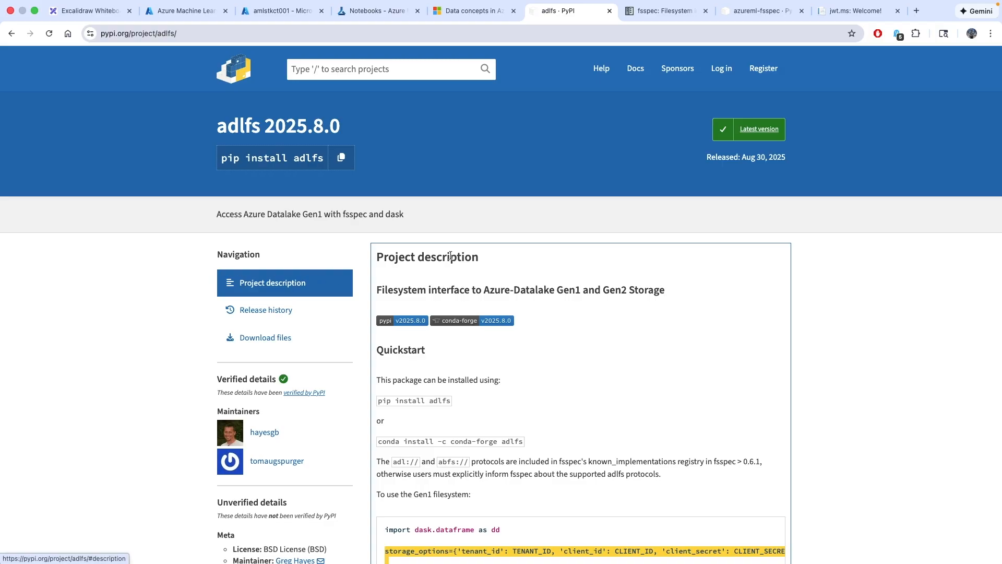
click(659, 13)
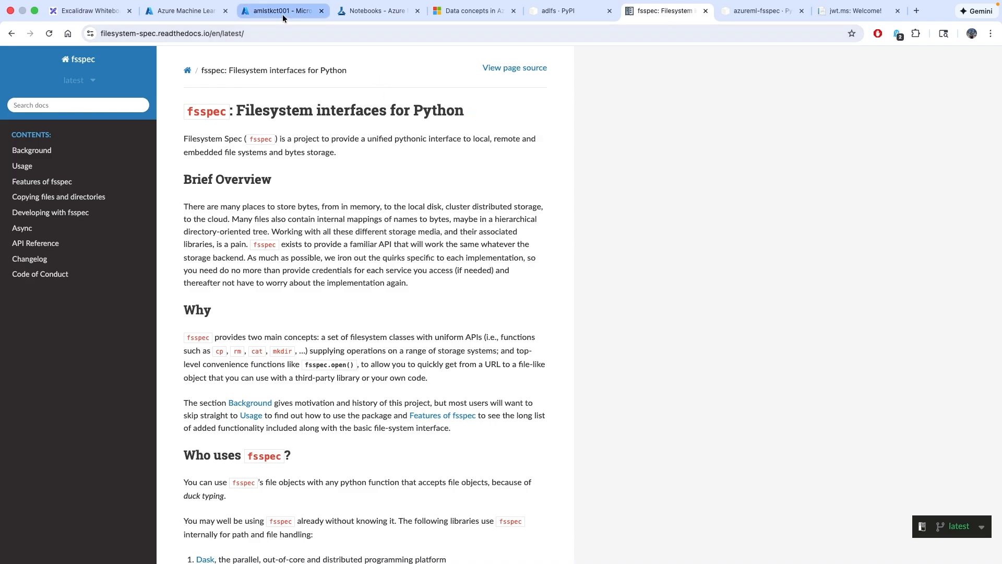
click(370, 11)
scroll(434, 256, down, 5)
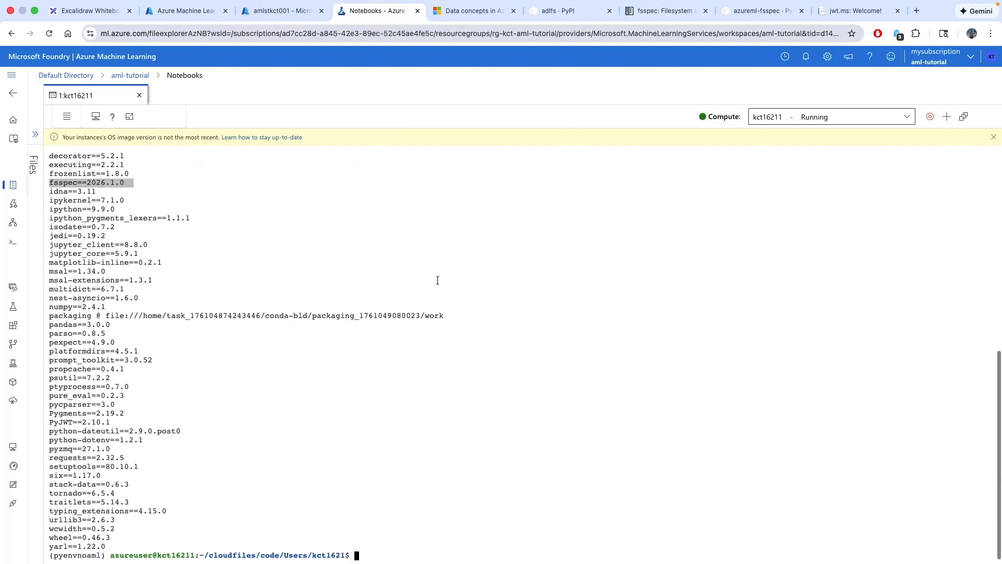
Clear the terminal, move into the datastore folder, and list its scripts
click(385, 550)
text(clear)
key(Return)
text(ls)
key(Return)
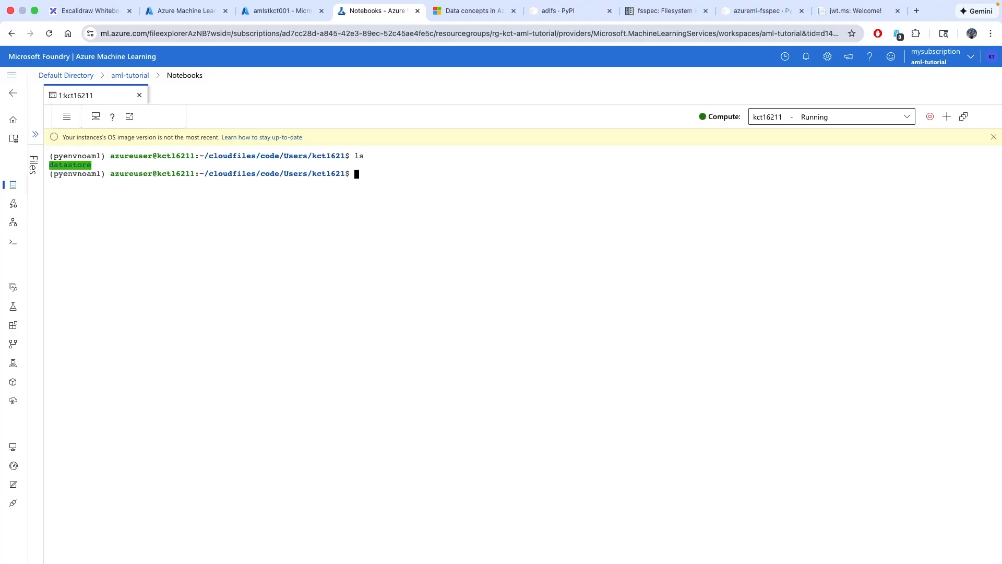
text(cd data)
key(Tab)
key(Return)
text(ls)
key(Return)
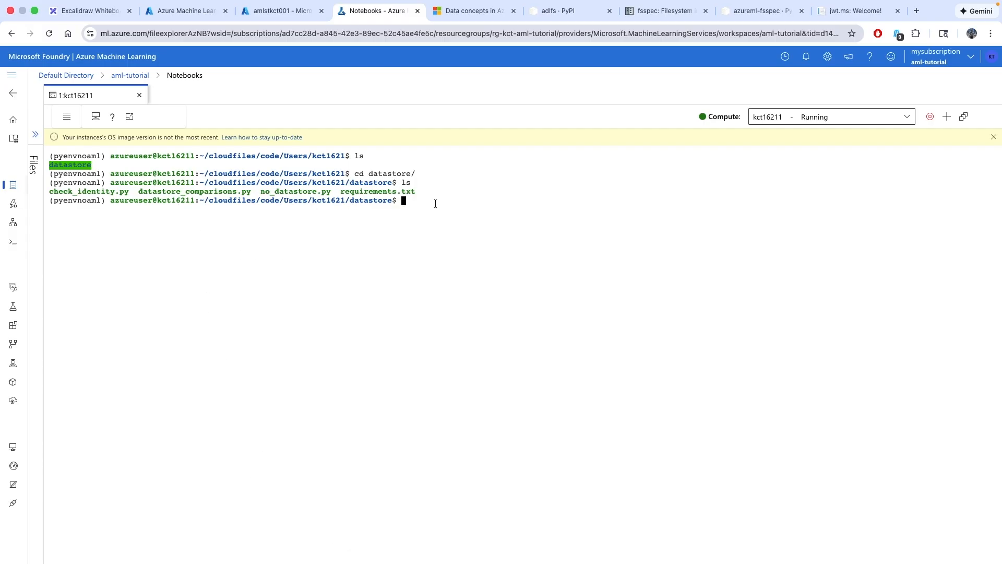
Open no_datastore.py in vim instead of datastore_comparisons.py
text(vim data)
key(Tab)
key(ctrl+c)
text(vim no)
key(Tab)
key(Return)
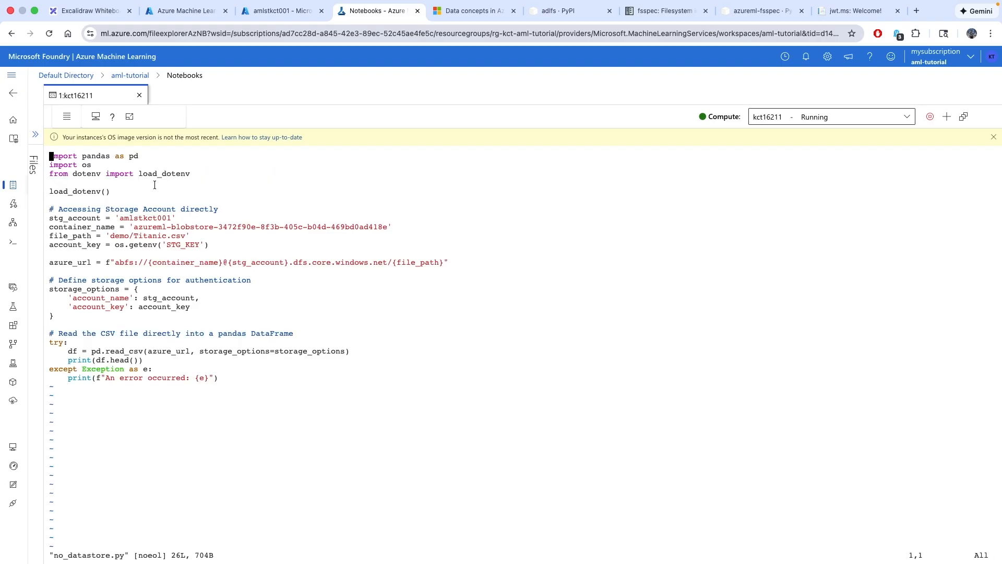
Walk through the imports, STG_KEY load, and amlstkct001 account, container and path variables
drag(144, 157, 50, 155)
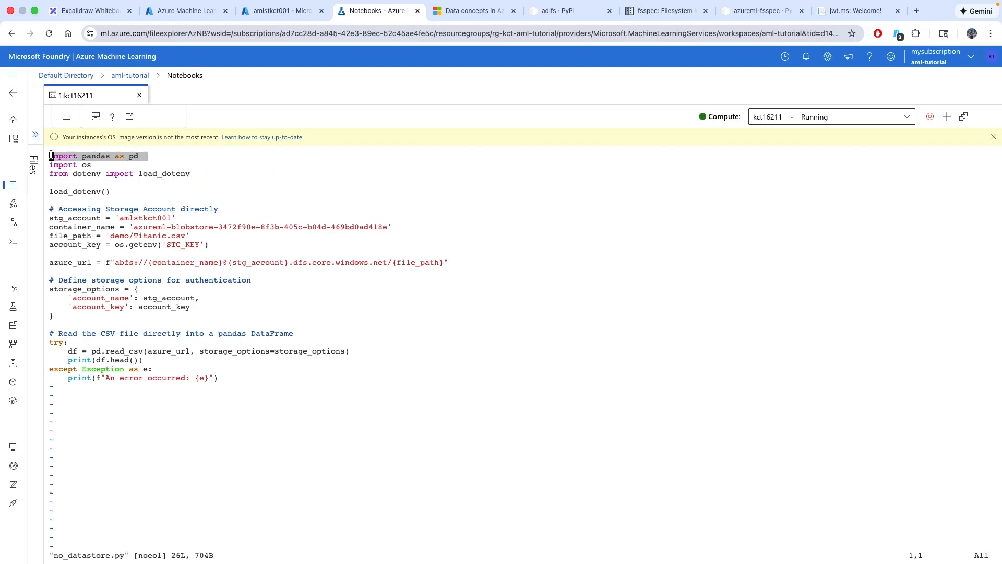
click(233, 173)
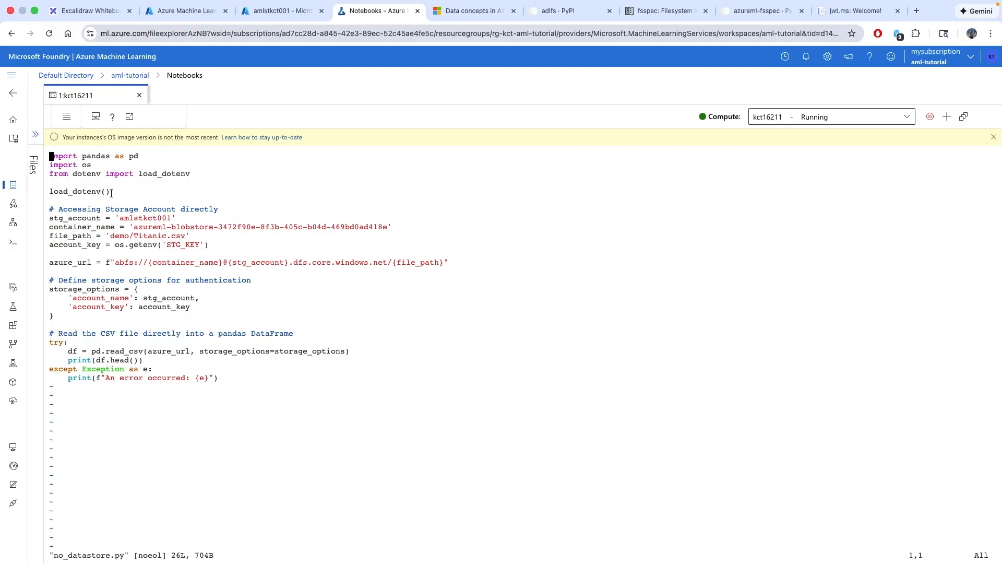
drag(113, 192, 46, 173)
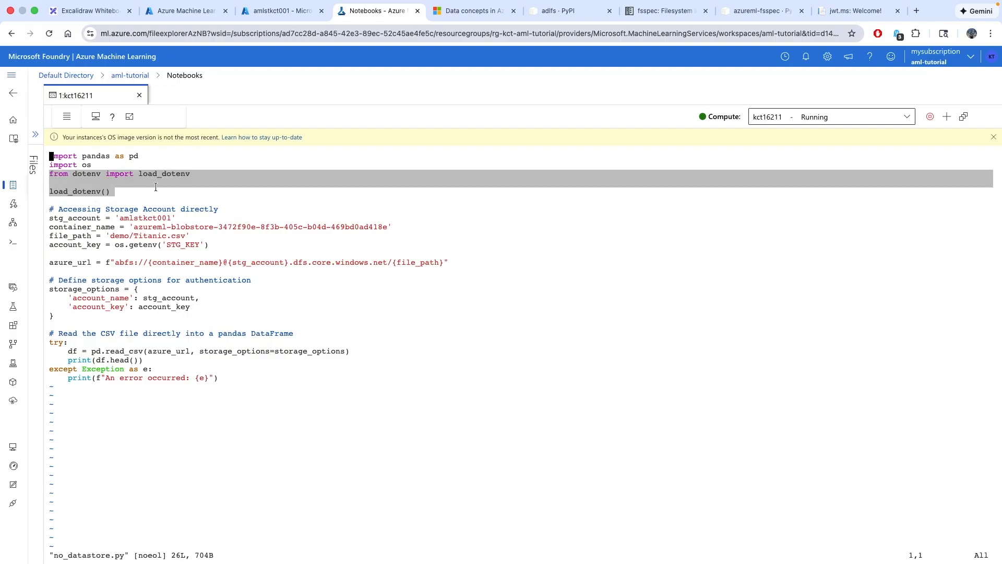
drag(209, 244, 35, 244)
click(200, 233)
double_click(143, 217)
drag(396, 229, 115, 226)
click(228, 238)
drag(195, 235, 31, 214)
click(312, 248)
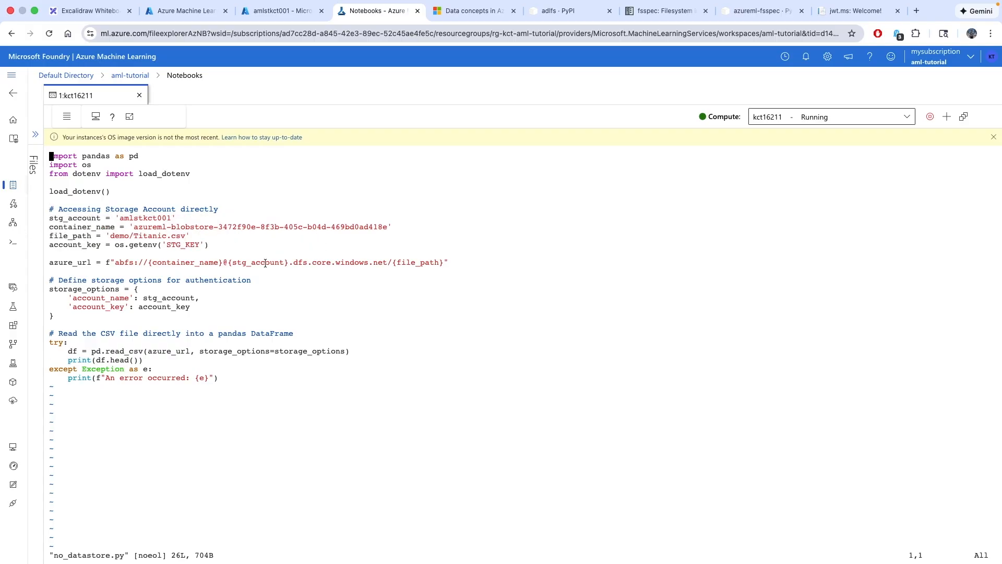
Walk through the abfs:// URL and the account_name/account_key storage_options block
drag(139, 262, 120, 262)
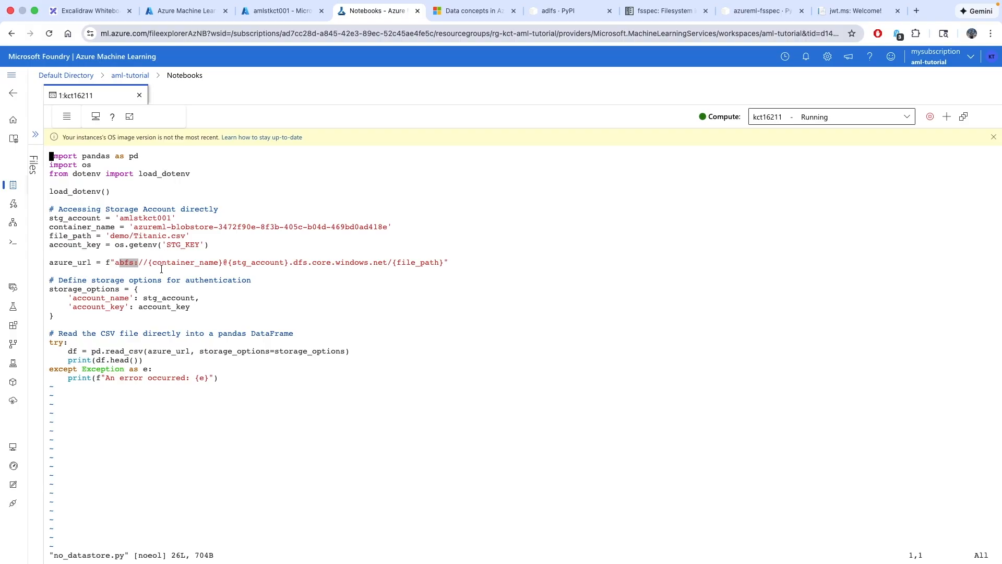
click(394, 311)
drag(149, 262, 443, 262)
click(423, 304)
drag(60, 315, 40, 294)
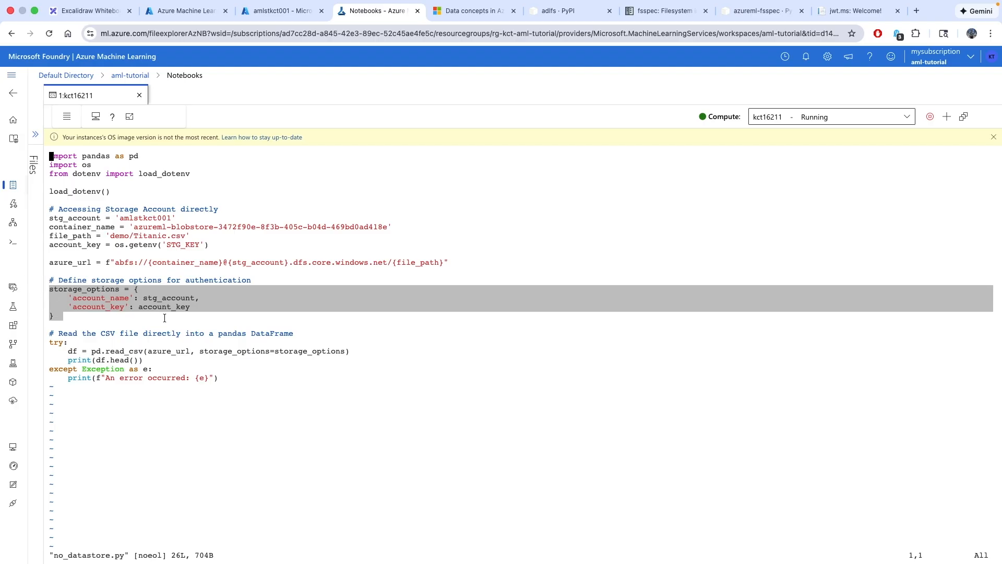
click(165, 299)
double_click(165, 298)
drag(195, 309, 44, 296)
click(251, 352)
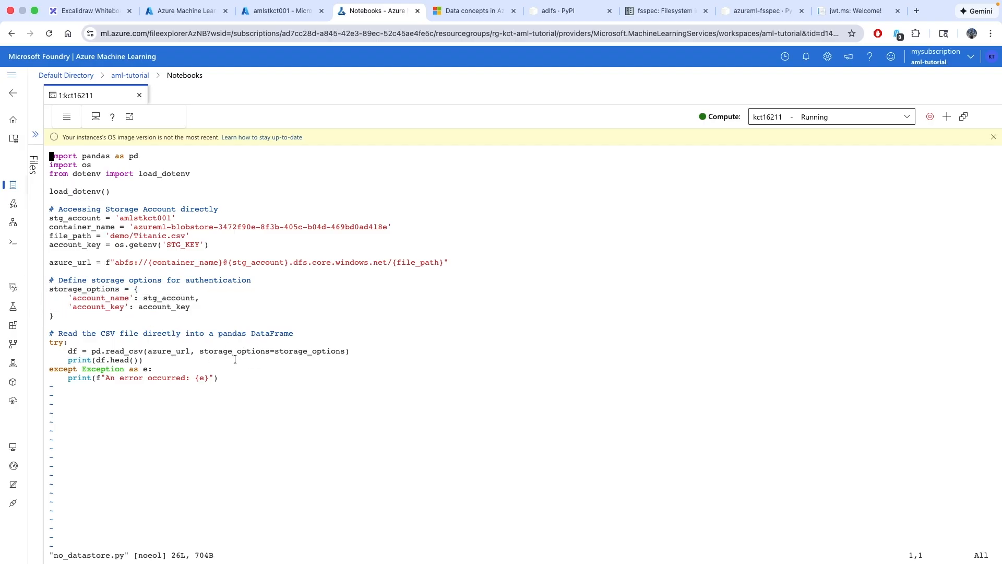
Walk through the pd.read_csv call using the abfs URL and storage options
drag(144, 353, 92, 352)
click(218, 370)
drag(191, 353, 148, 343)
drag(100, 264, 496, 261)
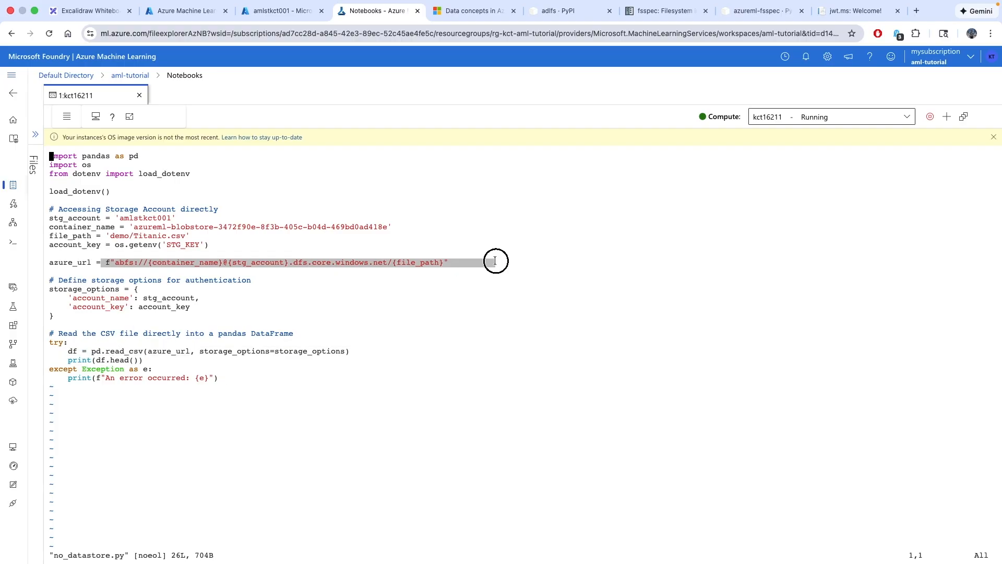
click(337, 352)
drag(362, 353, 147, 352)
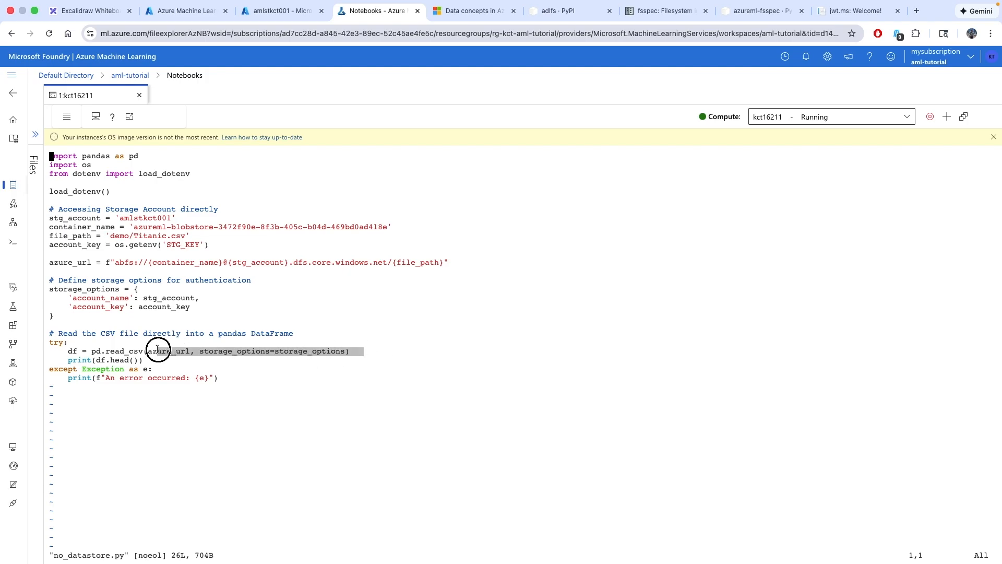
click(312, 394)
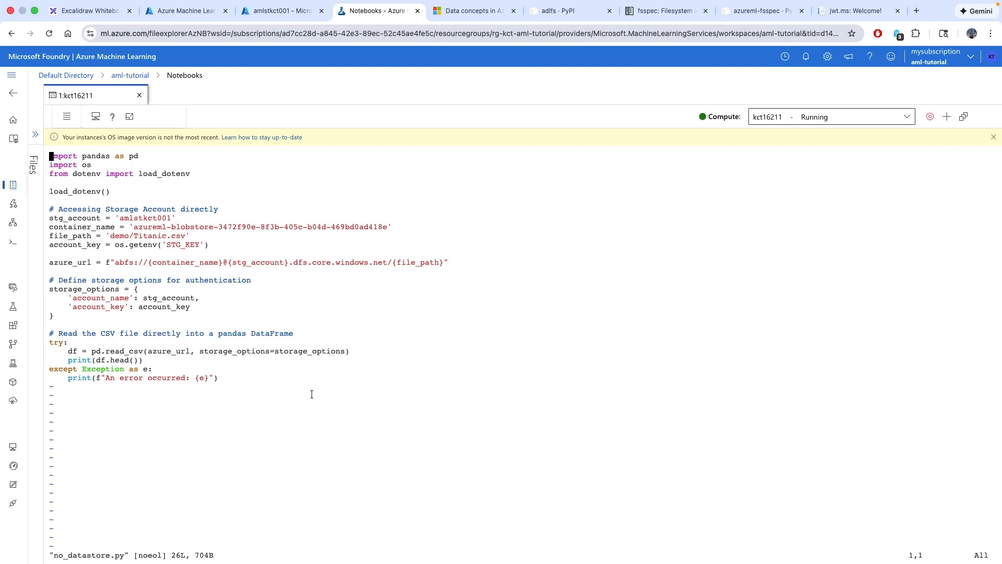
Quit vim with :q and run 'python no_datastore.py'
text(:)
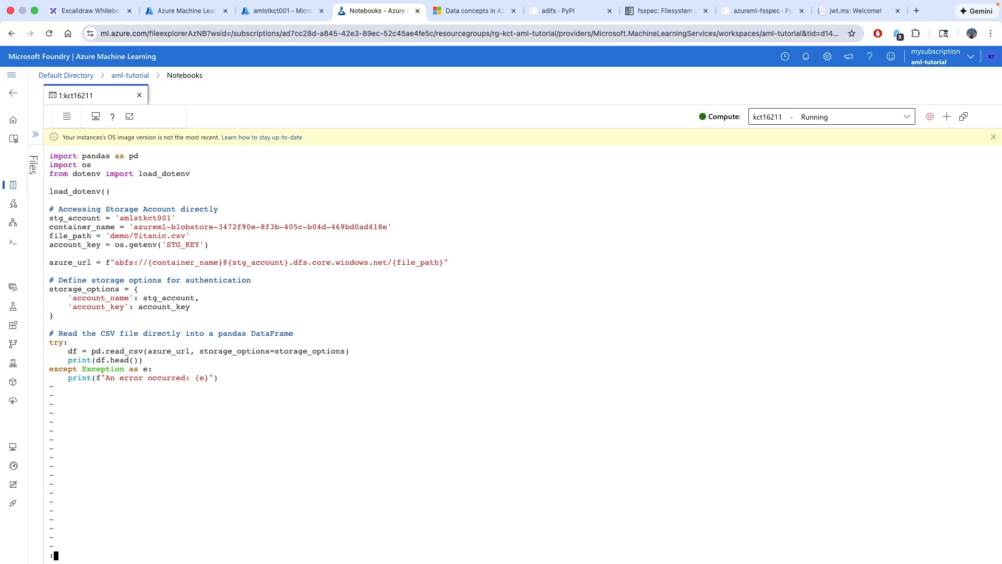
text(q)
key(Return)
text(python no_)
key(Tab)
key(Return)
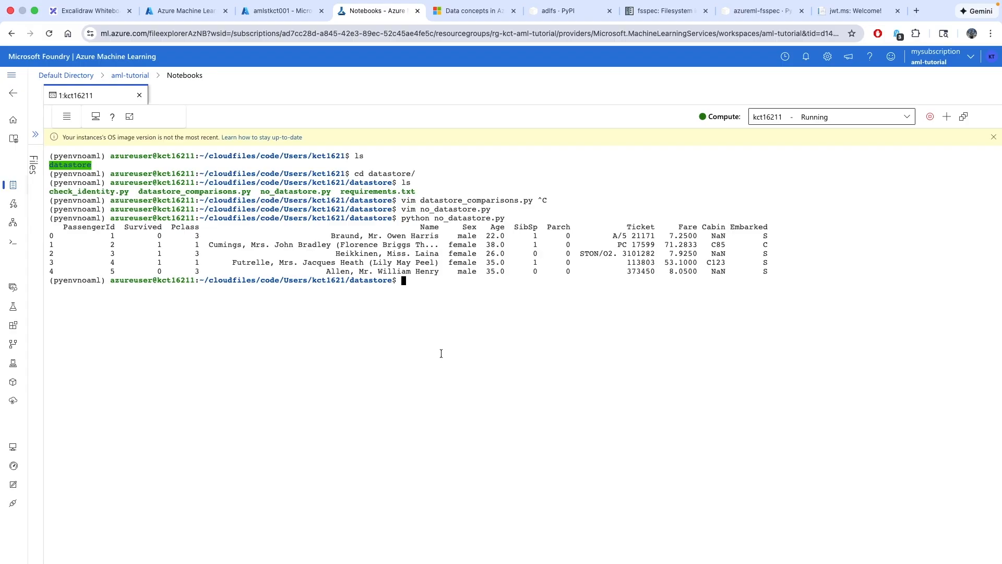
Select the five printed Titanic rows and expand the Notebooks file panel
drag(780, 271, 144, 227)
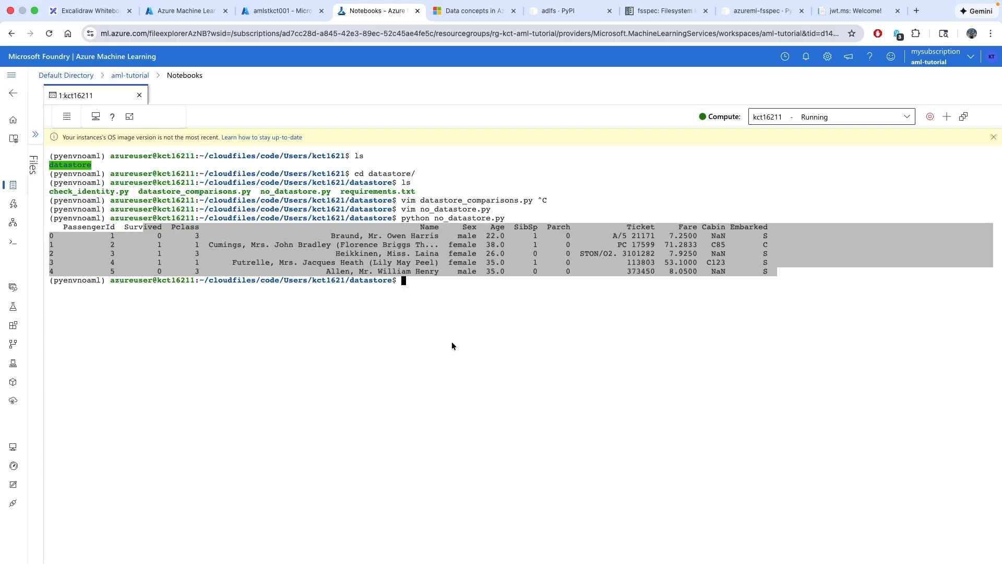
click(39, 135)
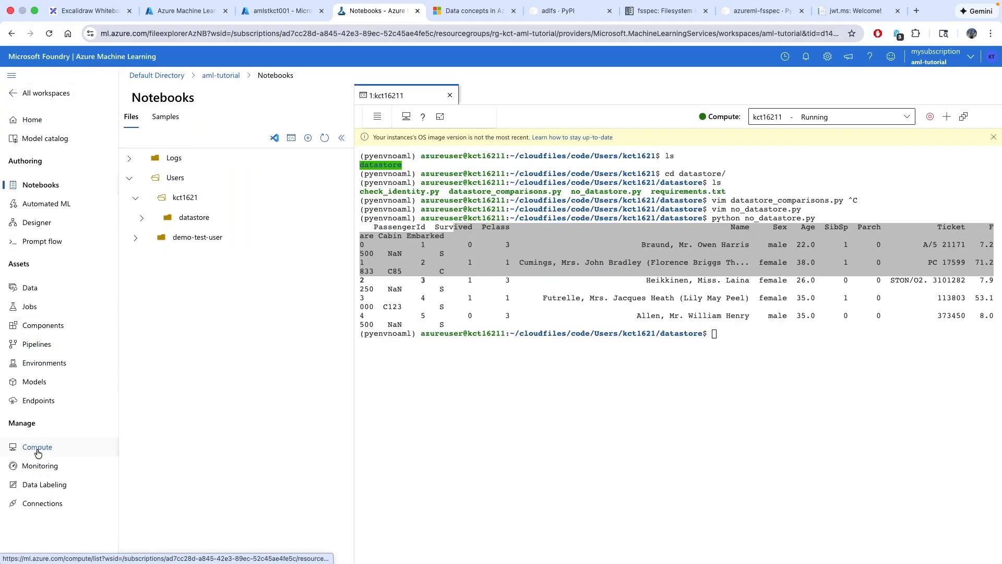
Open the workspaceblobstore datastore and view its authentication settings without changing them
click(29, 287)
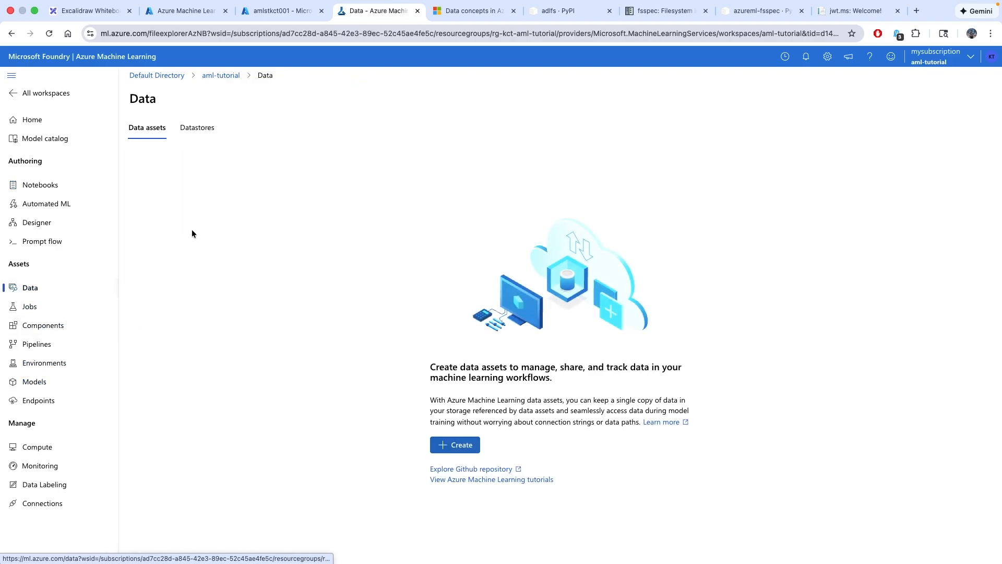
click(197, 128)
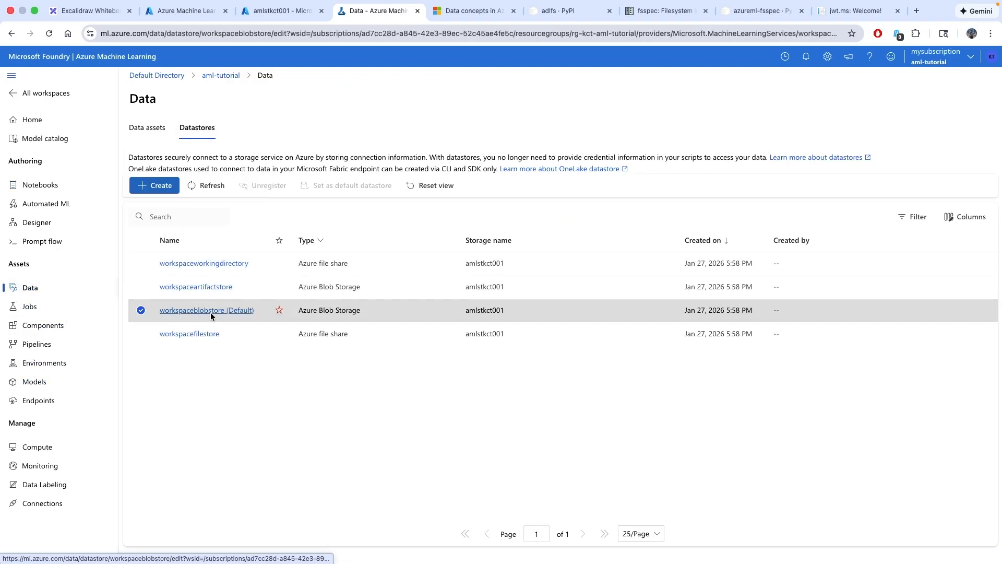
click(210, 311)
click(310, 168)
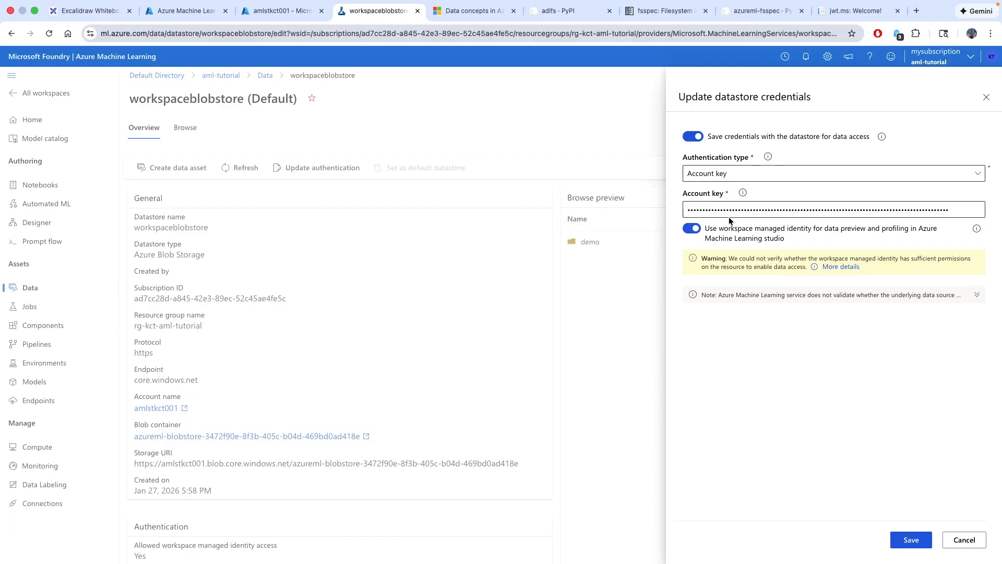
click(964, 540)
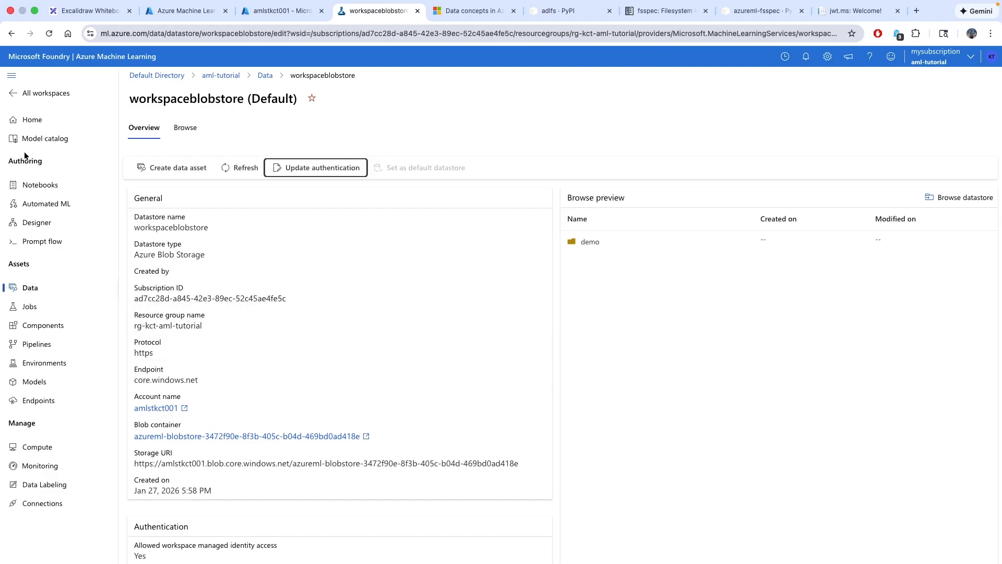
Browse the datastore's demo folder and bring up Titanic.csv's actions
click(185, 128)
click(146, 223)
click(280, 245)
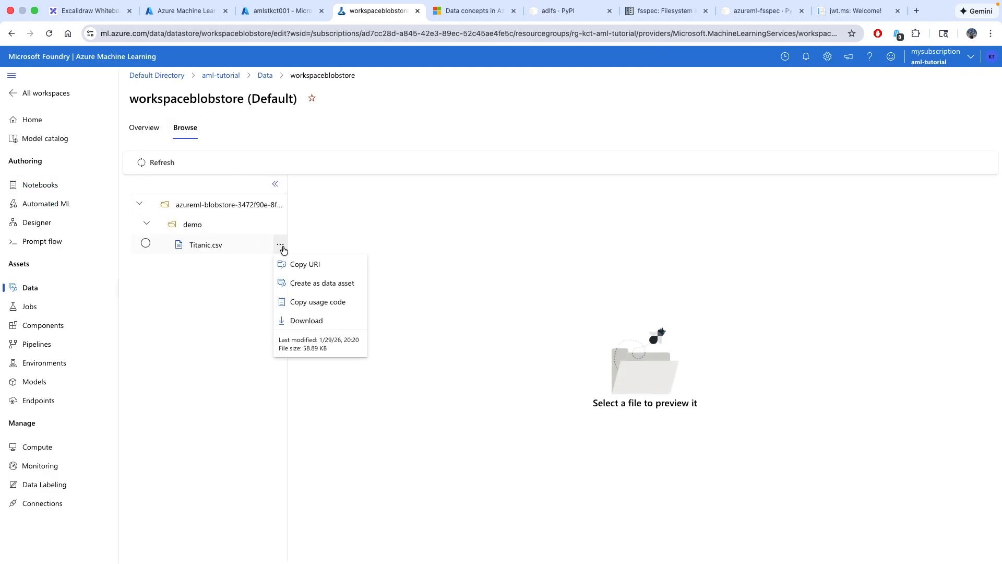
Compare Titanic.csv's https Storage URI with its azureml:// workspaceblobstore/paths/demo/Titanic.csv Datastore URI
click(309, 268)
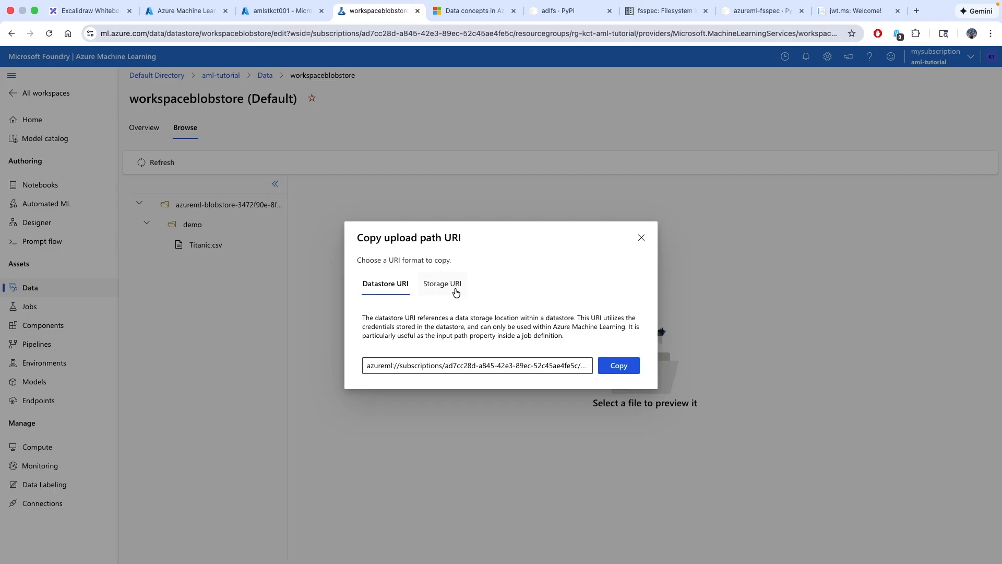
click(451, 288)
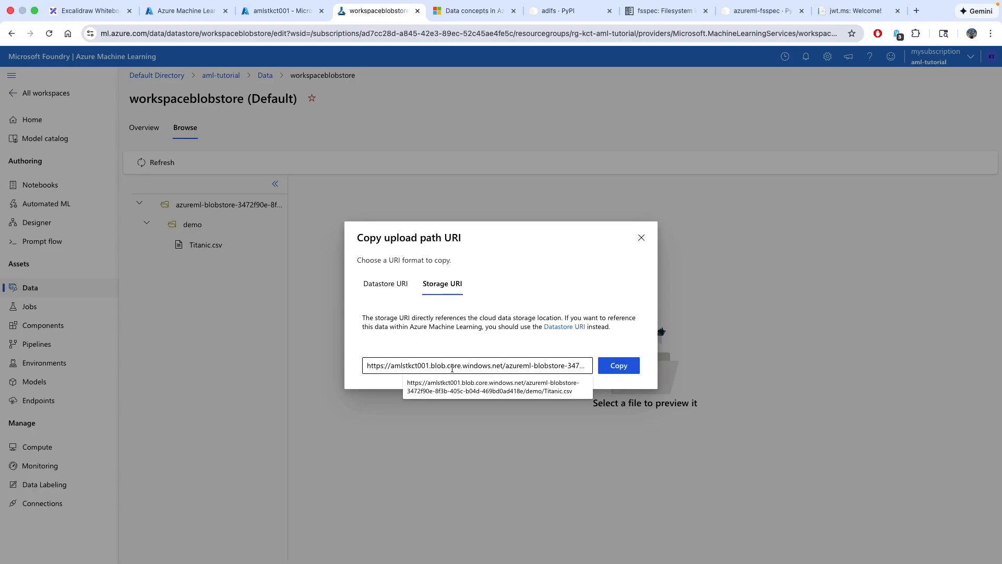
click(392, 290)
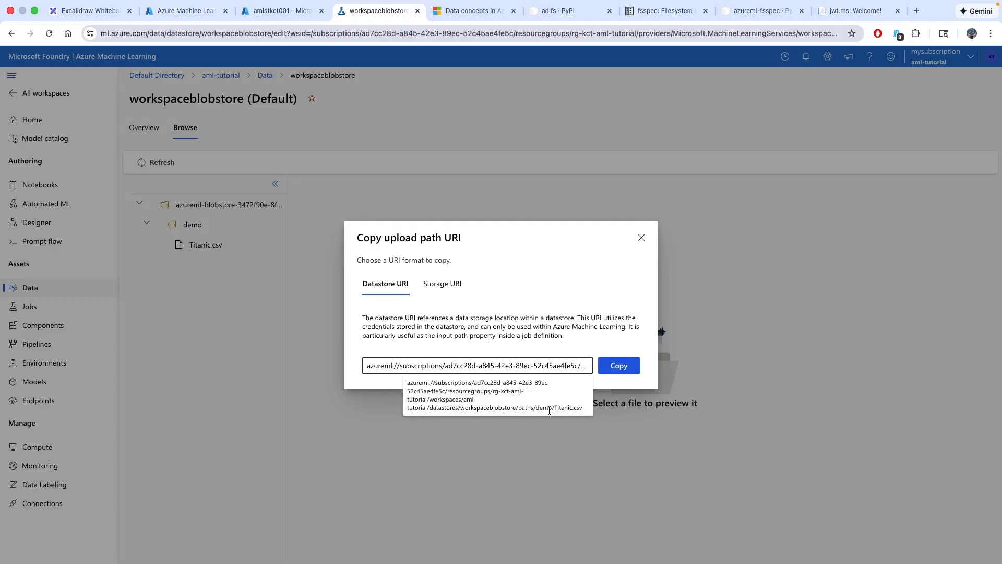
Close the URI window and go back to the Notebooks terminal with the Files panel collapsed
click(641, 239)
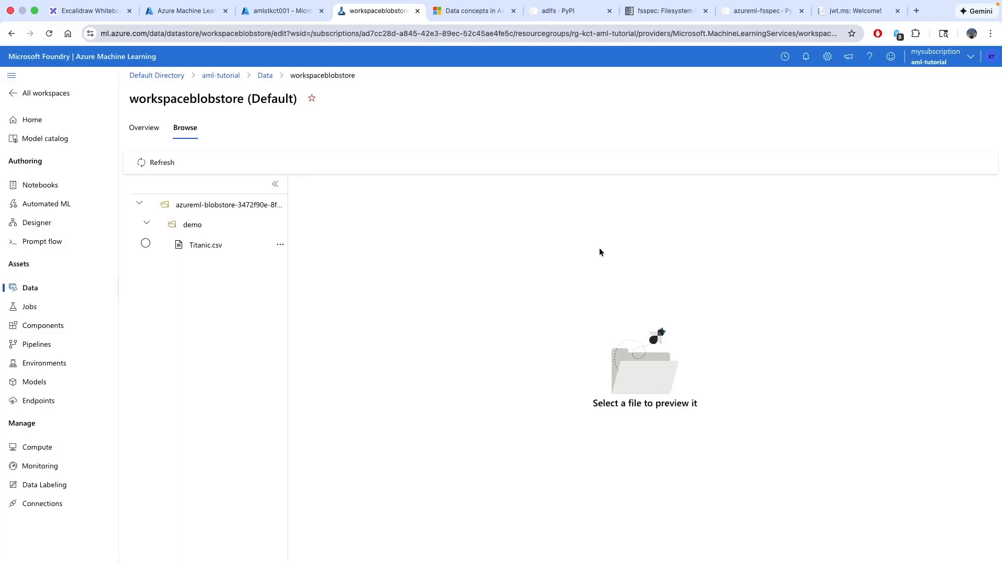
click(48, 186)
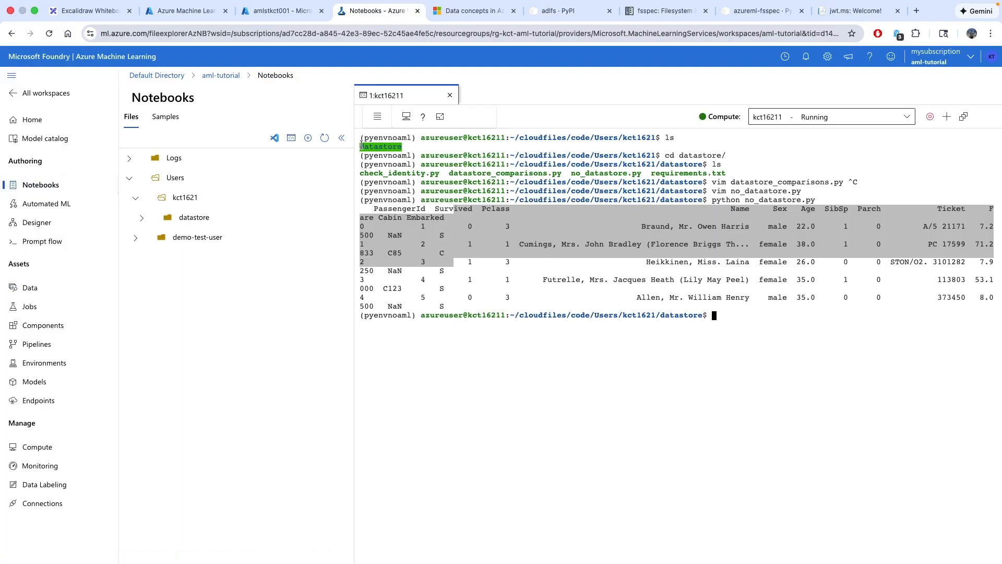
click(341, 138)
click(509, 263)
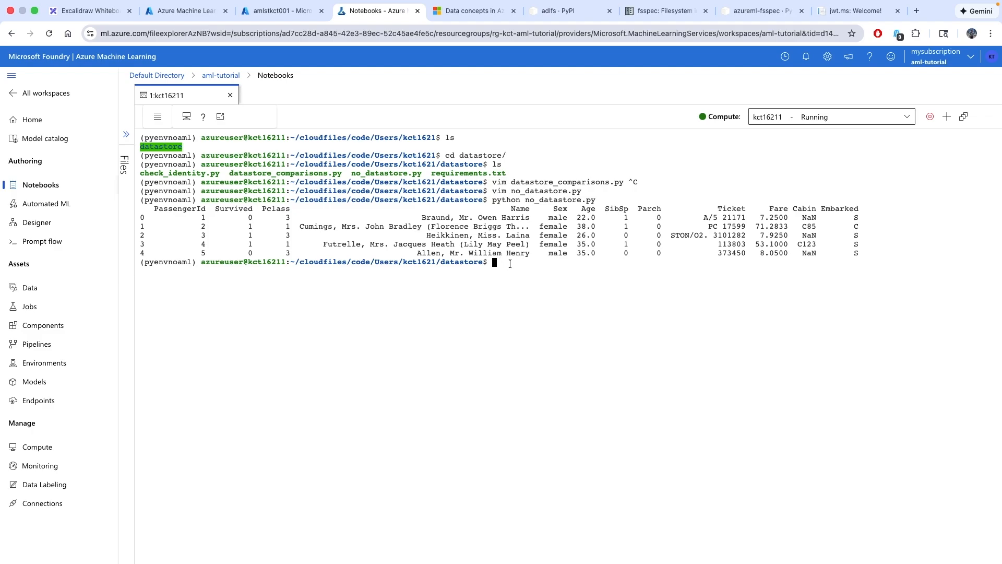
List conda environments, activate pyenvamlfsspec after a misspelled attempt, and clear the screen
text(conda env list)
key(Return)
text(cond)
text(a )
text(activate )
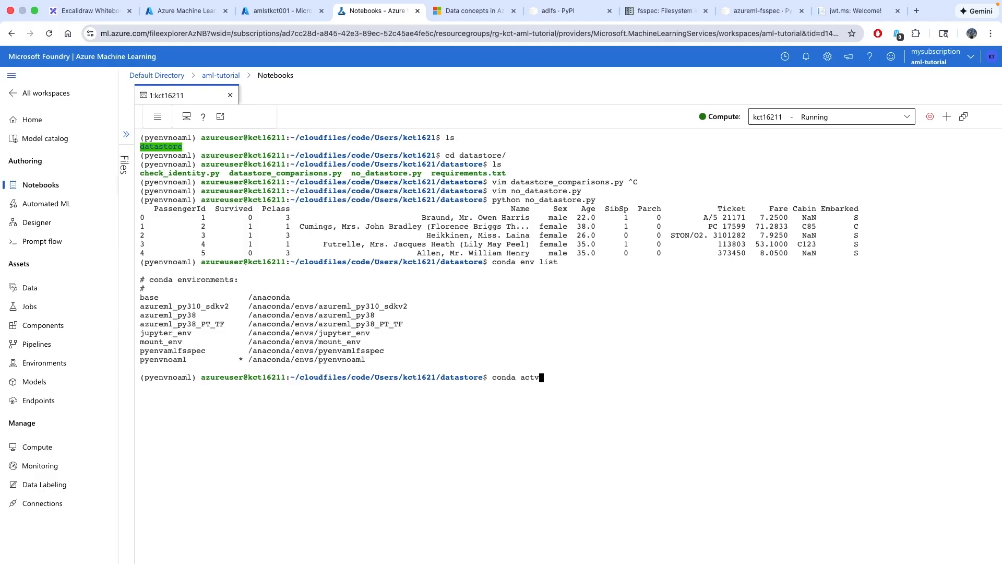
text(pyenvalfsspec)
key(Return)
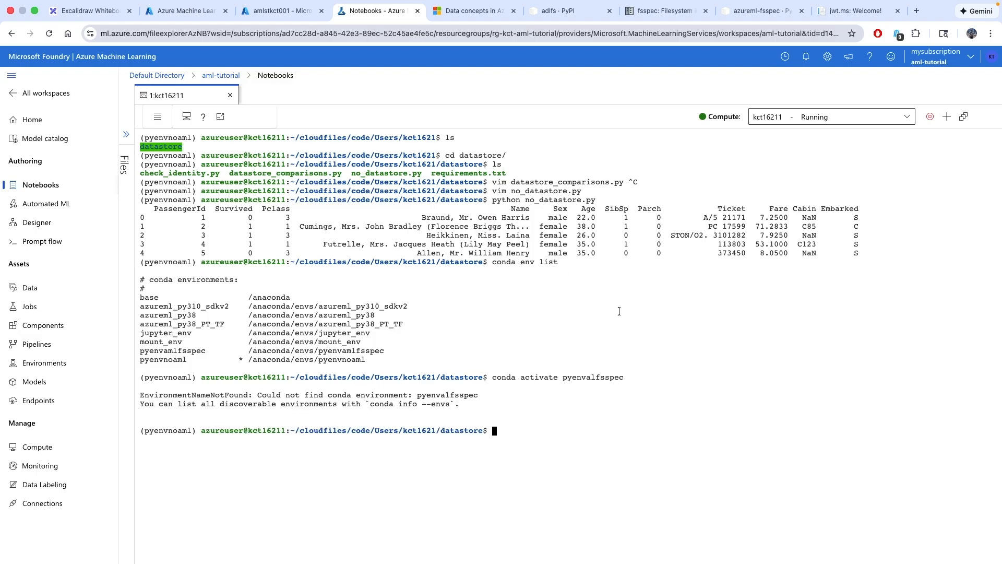
text(conda activate pyenvamlfsspec)
key(Return)
text(clear)
key(Return)
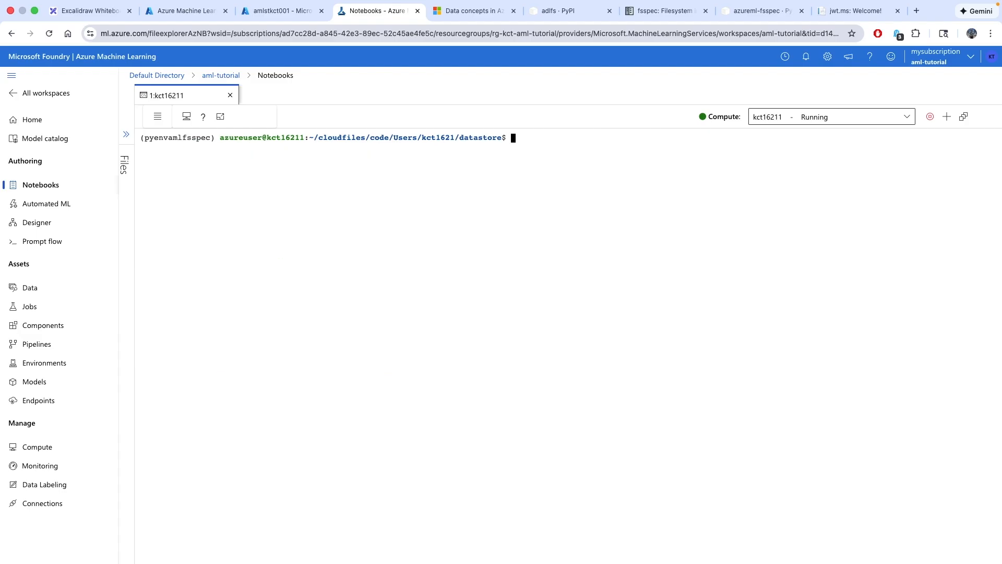
Show package details for azure-ai-ml and azureml-fsspec with pip show
text(pip show azure-ai-ml azuremlf-)
key(BackSpace)
key(BackSpace)
text(-fsspec)
key(Return)
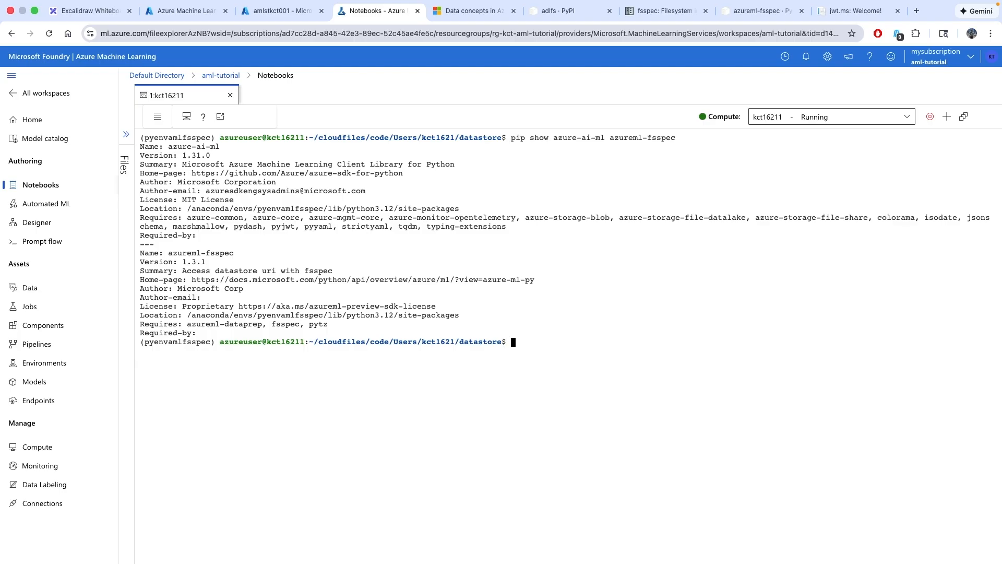
Run pip freeze and locate the installed fsspec==2023.10.0 version line
text(pip freeze)
key(Return)
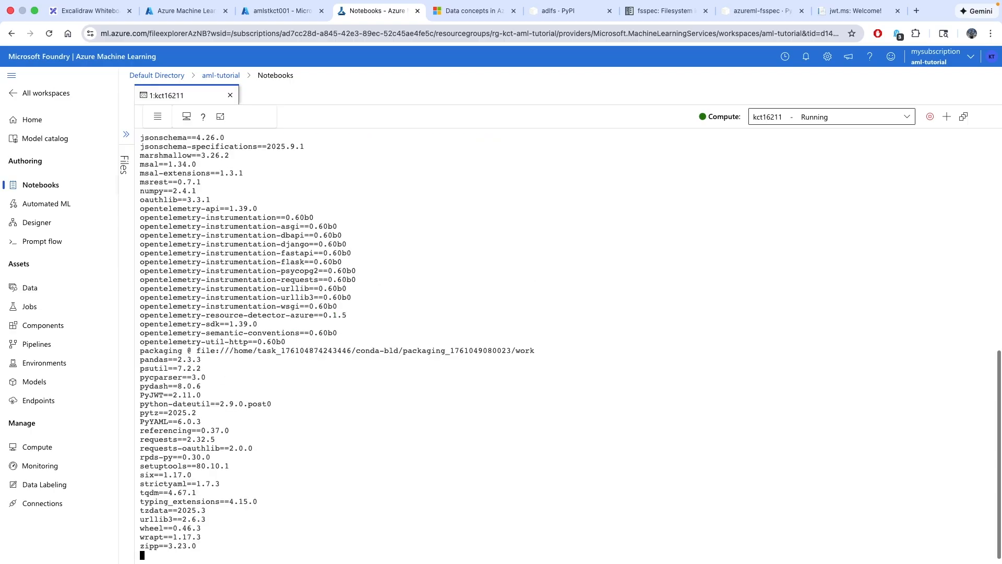
scroll(436, 428, up, 5)
scroll(436, 428, up, 8)
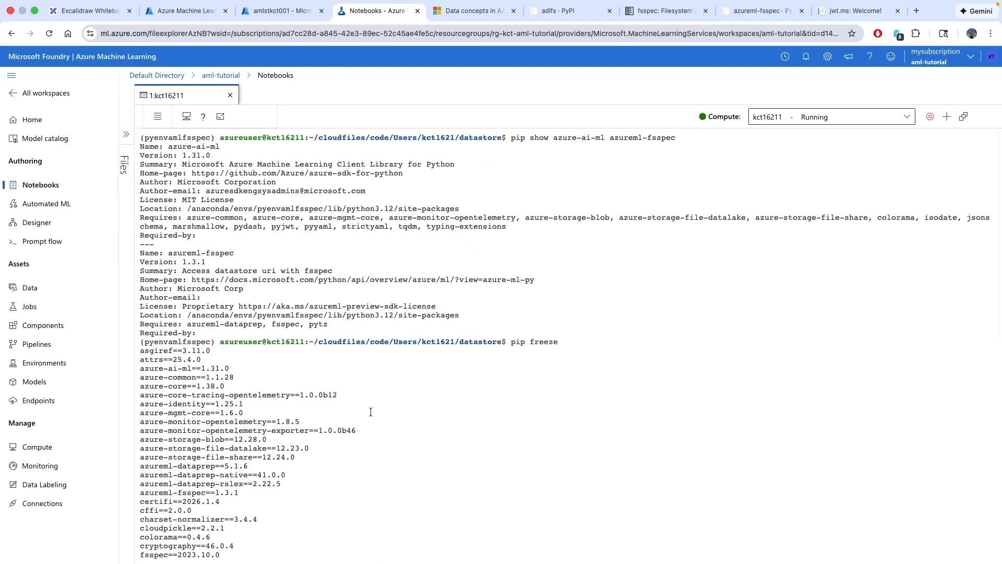
scroll(202, 389, down, 4)
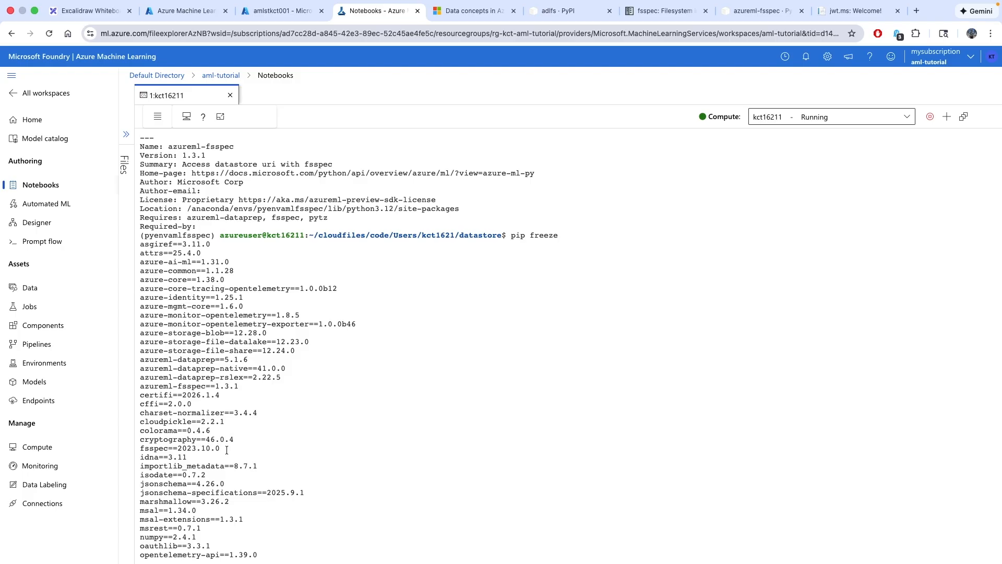
drag(229, 448, 136, 445)
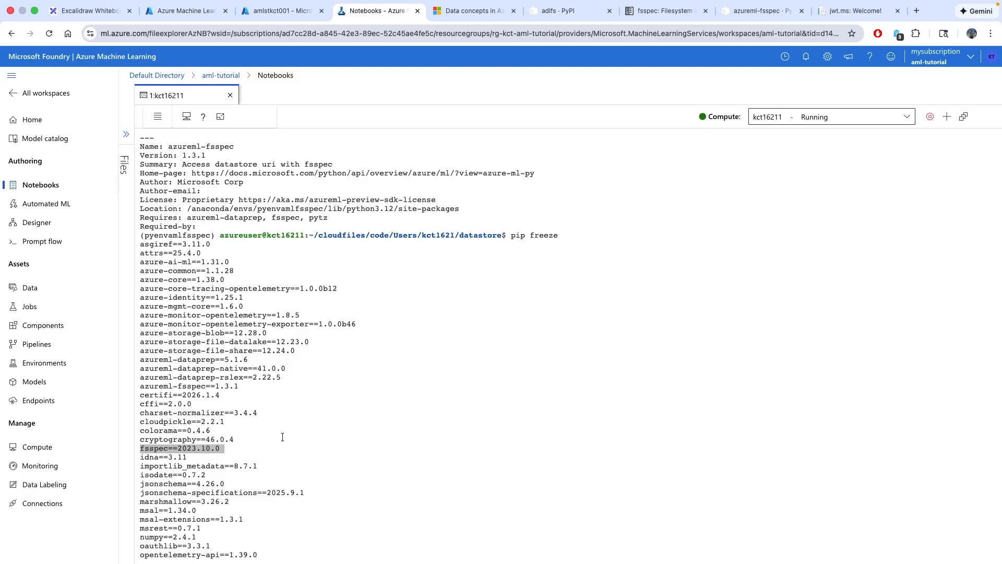
click(267, 447)
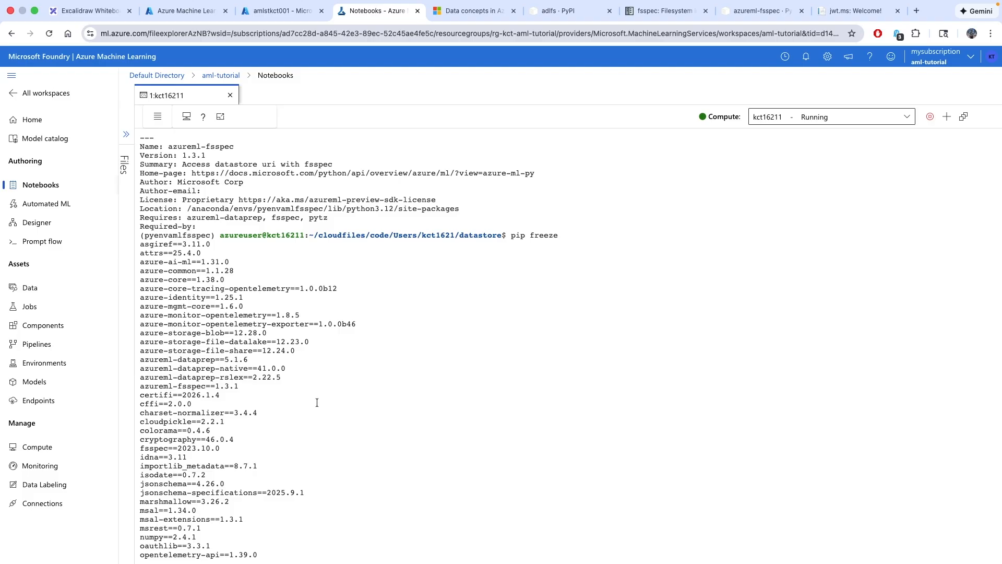
Scroll to the bottom and clear the terminal after a misspelled 'claer' attempt
scroll(340, 423, down, 13)
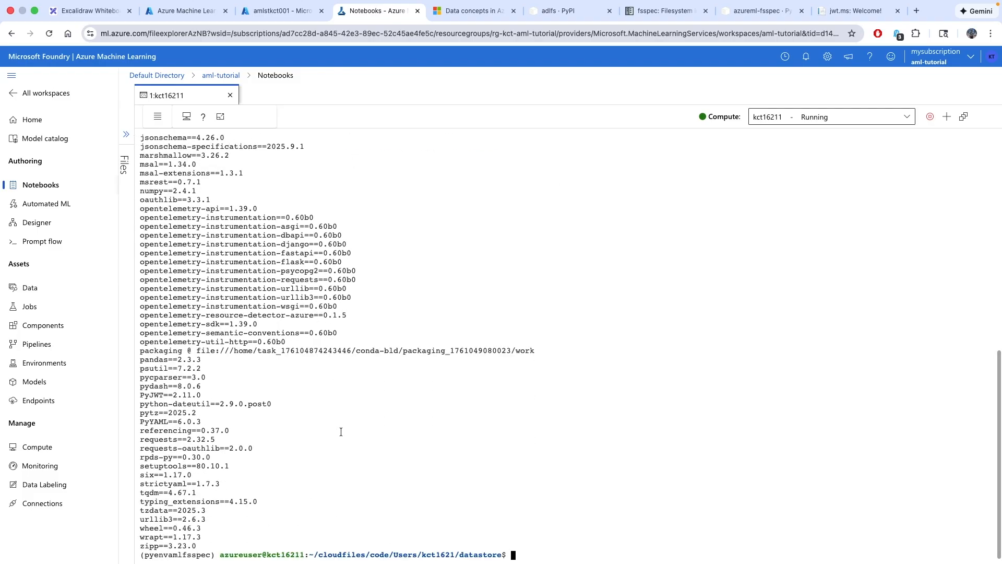
text(claer)
key(Return)
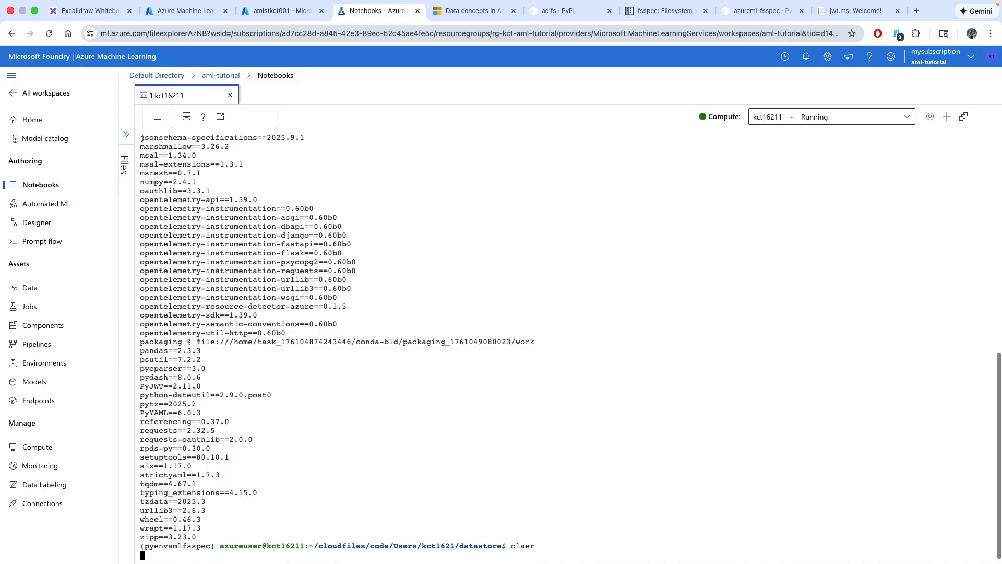
text(clear)
key(Return)
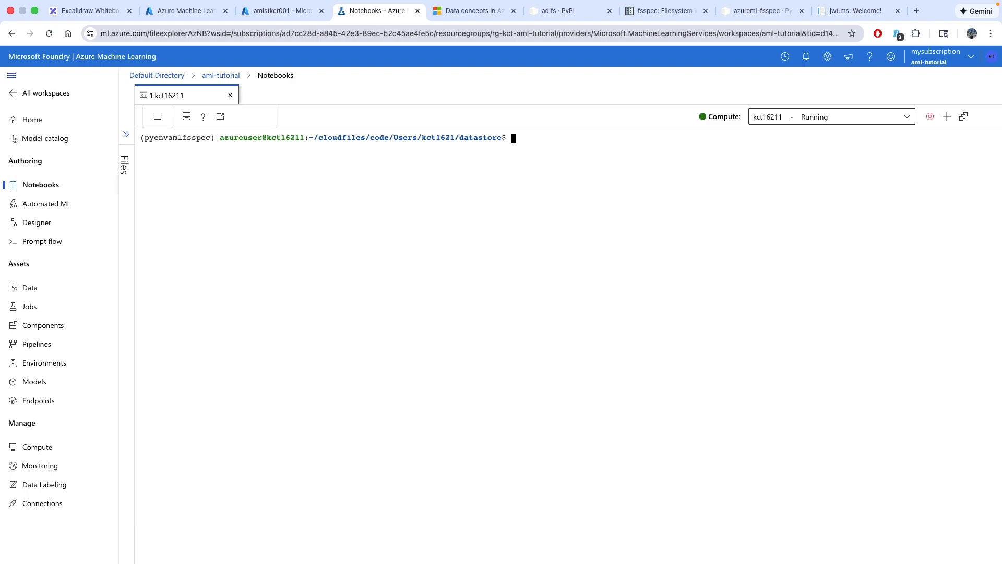
List the folder's files and open datastore_comparisons.py in vim
text(ls)
key(Return)
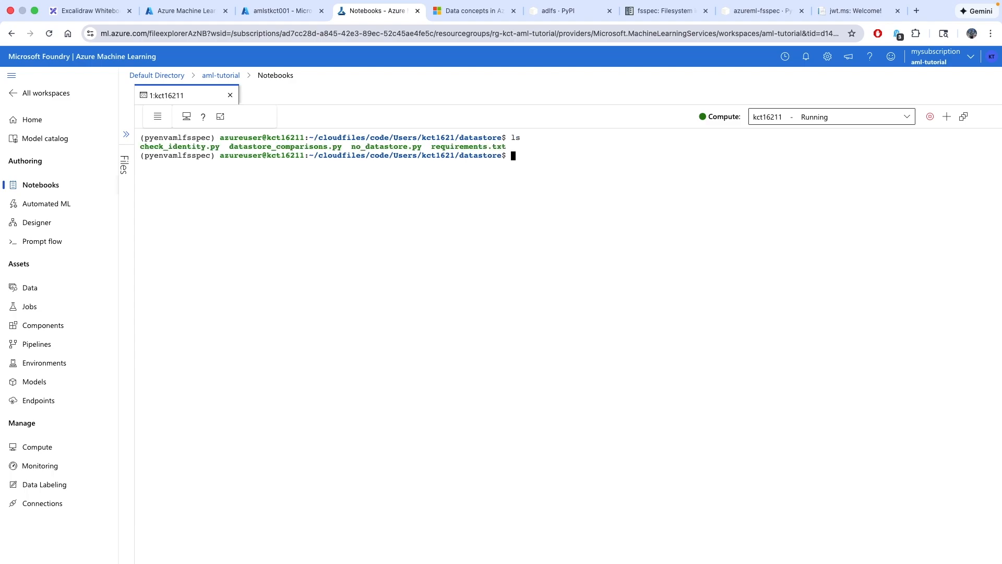
text(vim datga)
key(BackSpace)
key(BackSpace)
text(a_)
key(BackSpace)
text(store_comparisons.py)
key(Return)
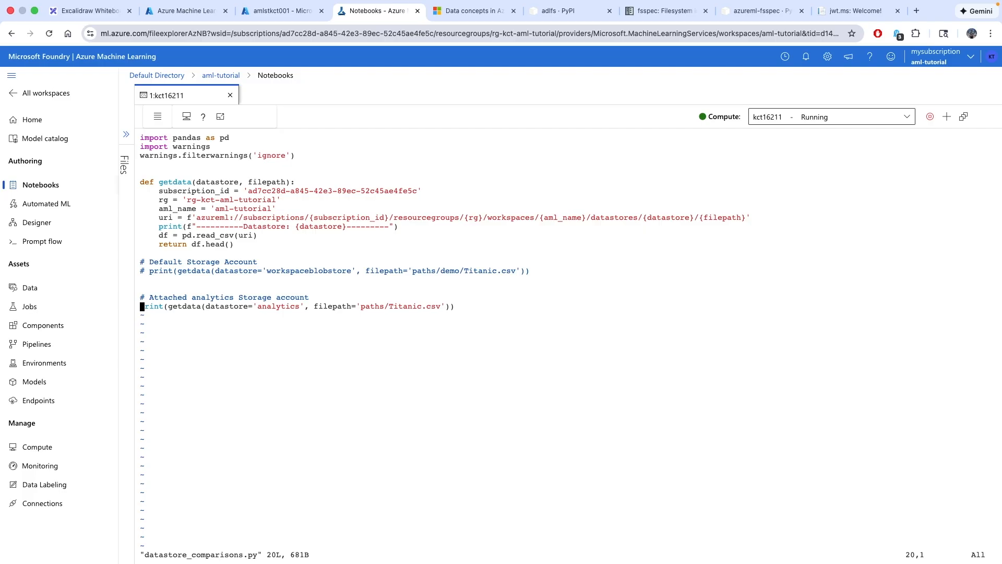
Comment out the analytics print line and uncomment the workspaceblobstore print line
key(i)
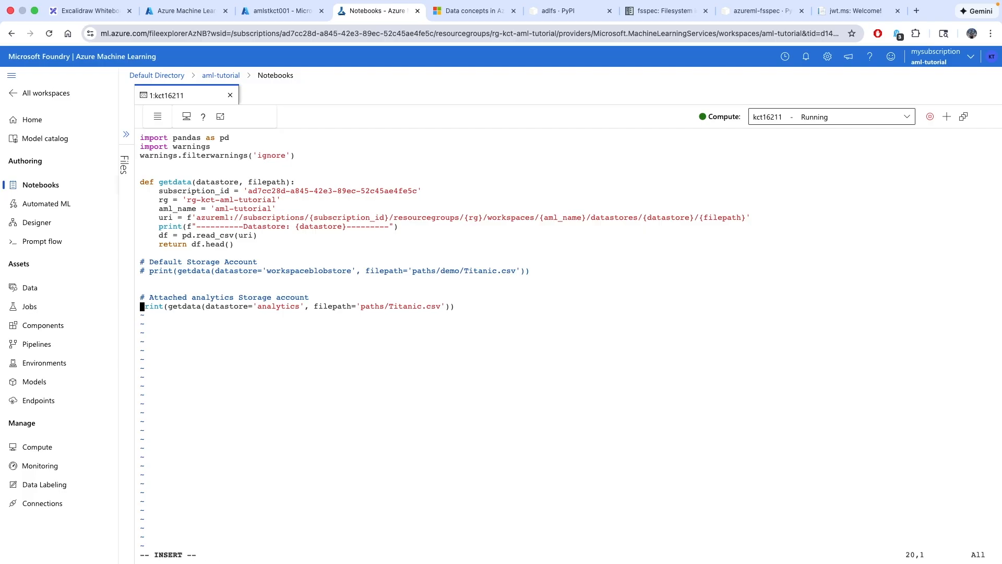
text(#)
key(Up)
key(Up)
key(Up)
key(Up)
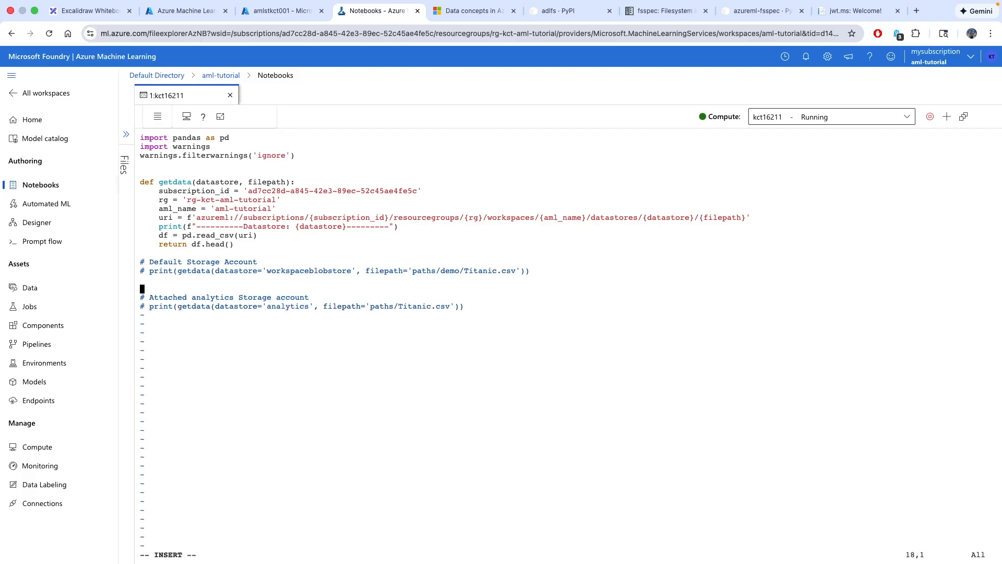
text(==)
key(BackSpace)
key(BackSpace)
key(BackSpace)
key(BackSpace)
Review the azureml:// URI parts: subscription_id, rg, aml_name, datastore and filepath
mouse_move(572, 562)
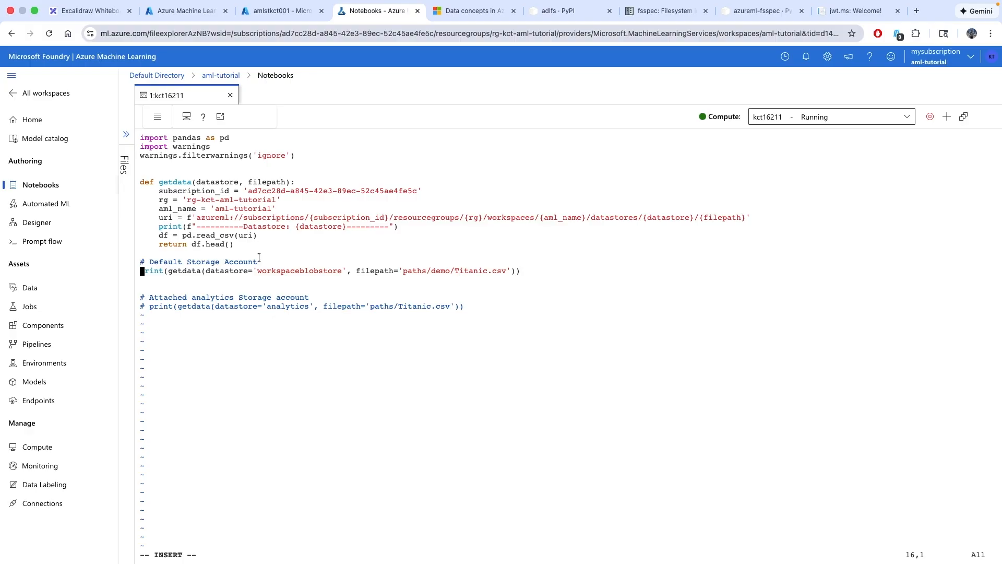
double_click(296, 270)
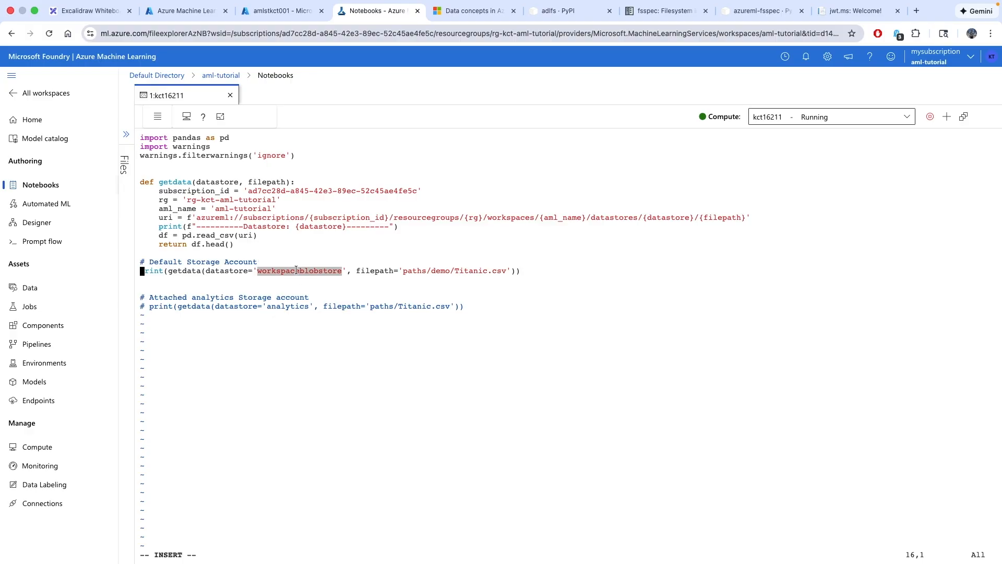
click(413, 268)
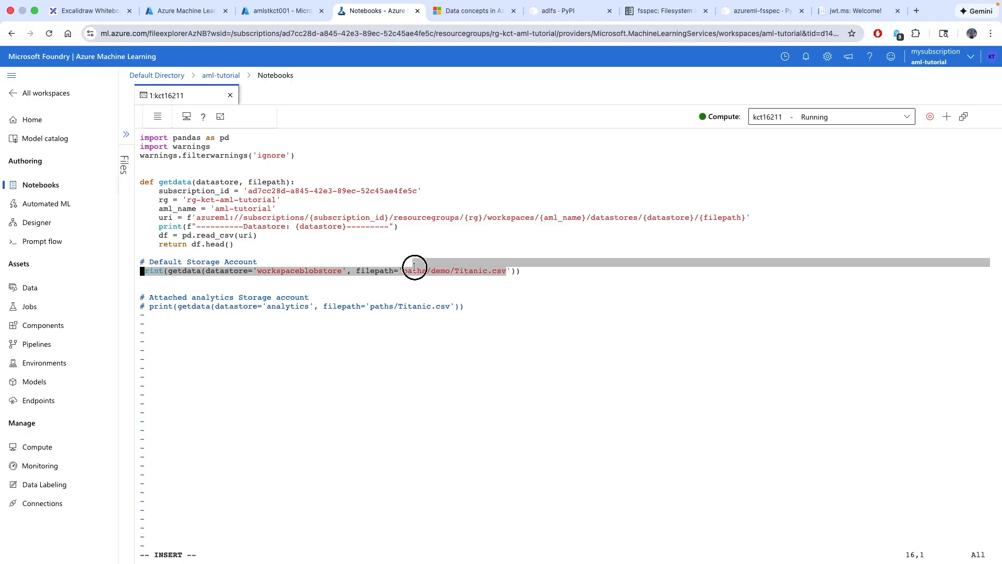
double_click(167, 217)
drag(237, 218, 196, 215)
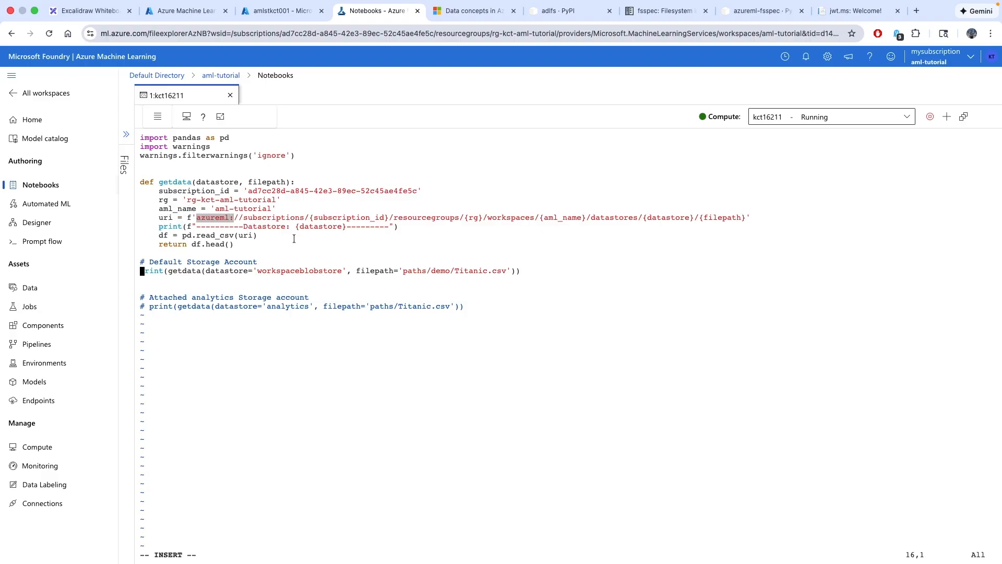
double_click(327, 218)
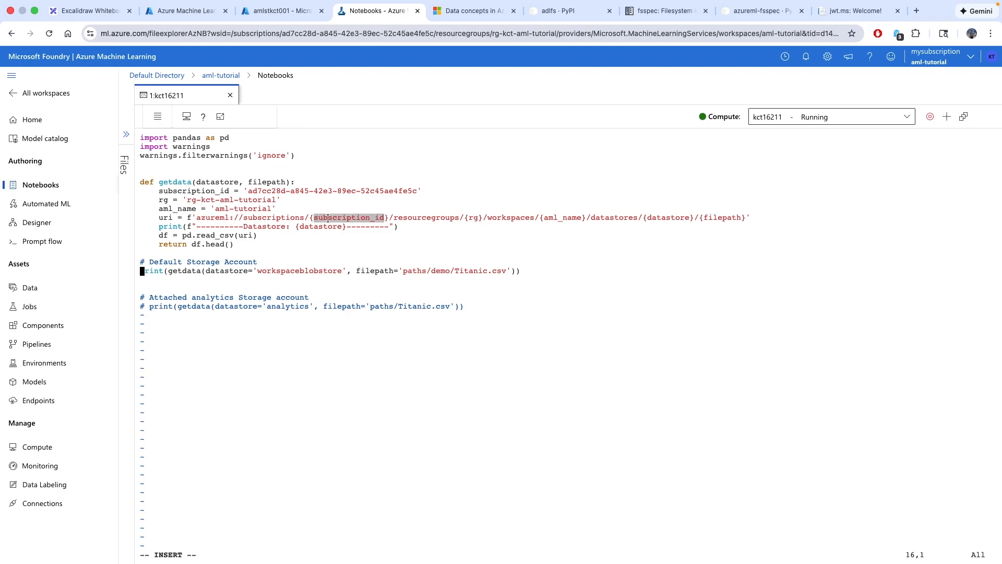
double_click(473, 218)
double_click(563, 218)
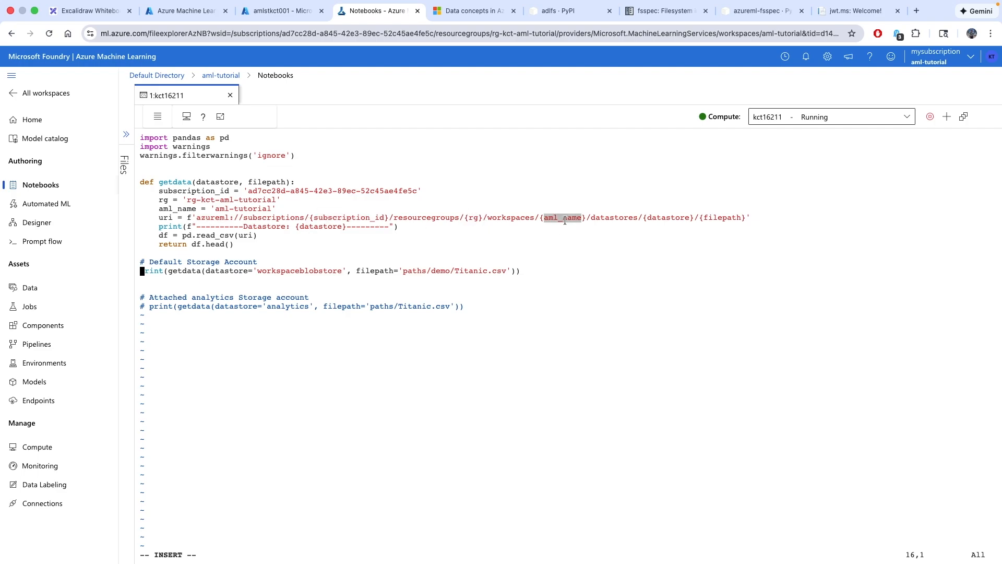
double_click(665, 218)
double_click(722, 218)
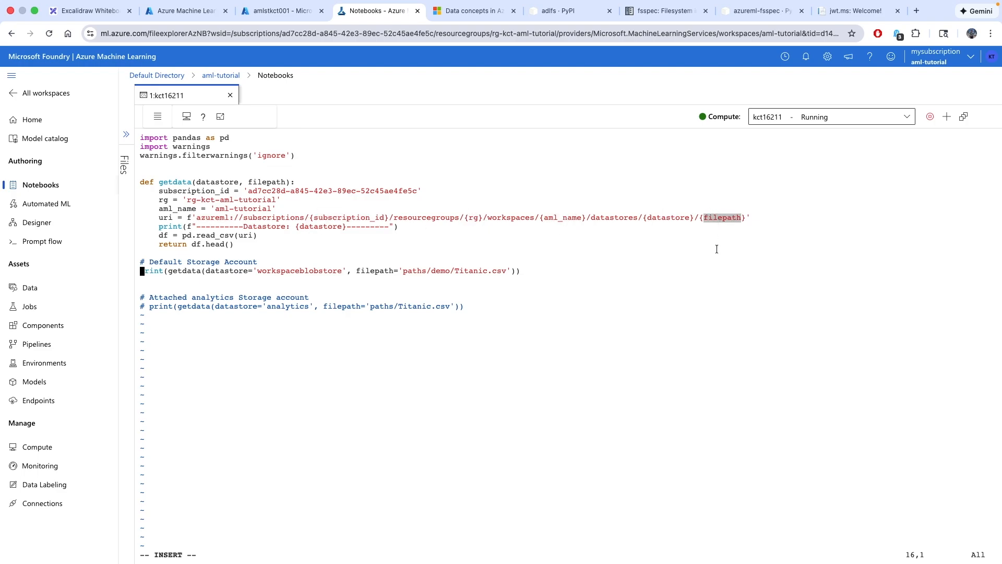
click(277, 231)
Review the pd.read_csv(uri) call and the azureml: scheme again
drag(264, 238, 182, 234)
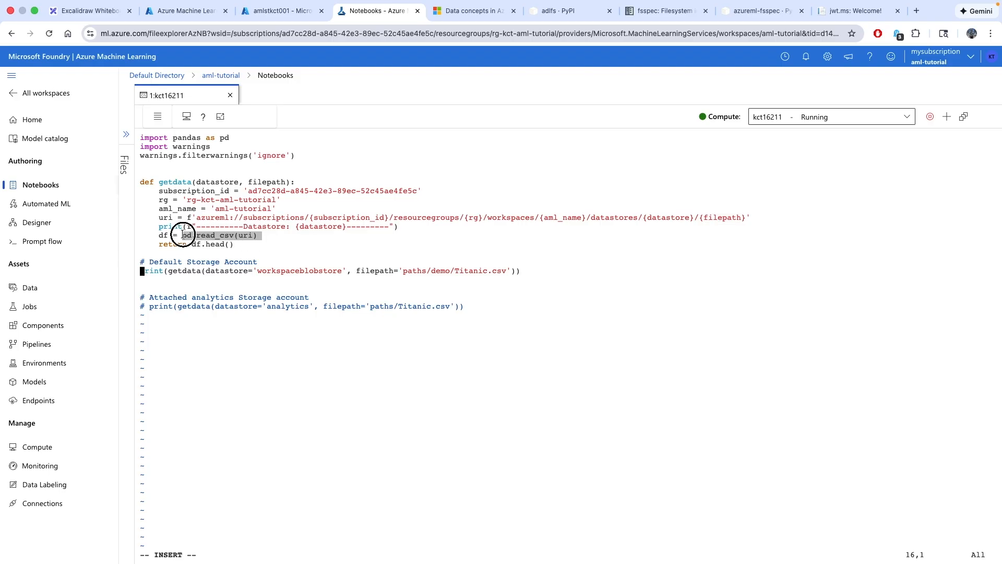
click(305, 241)
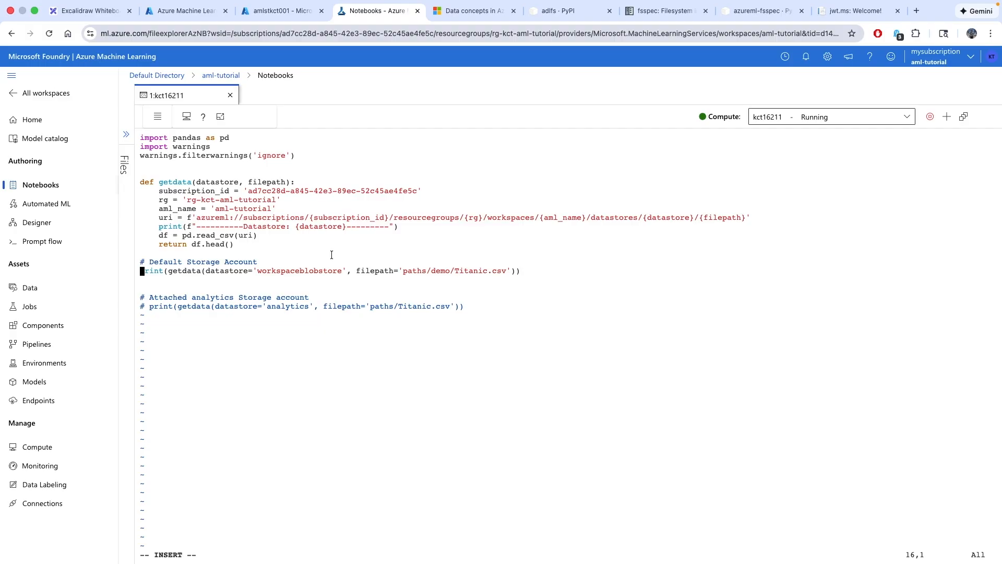
drag(234, 217, 197, 217)
click(311, 243)
Save datastore_comparisons.py and quit vim with :wq
key(Escape)
key(Escape)
key(shift+semicolon)
text(wq)
key(Return)
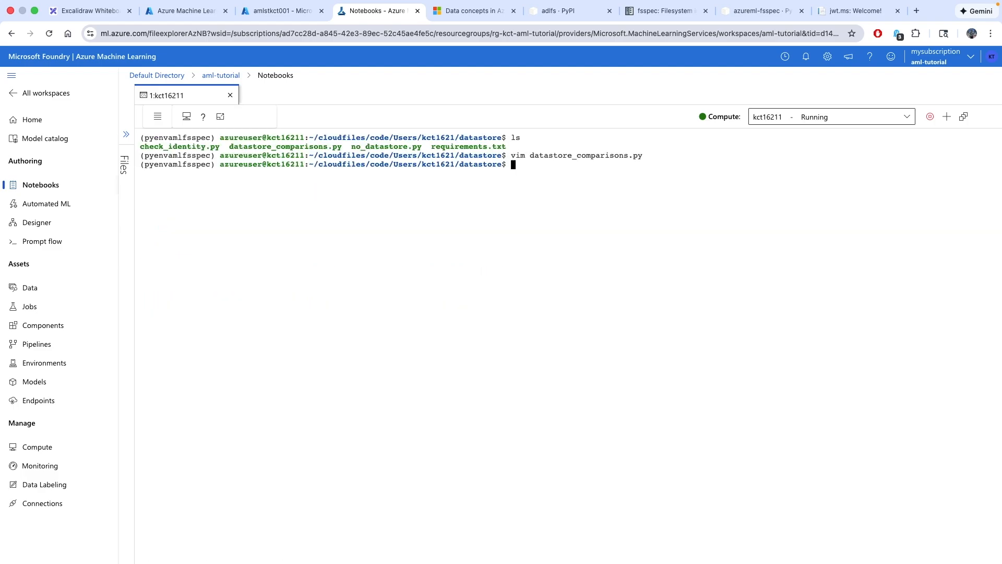
Run python datastore_comparisons.py and check the workspaceblobstore Titanic rows in the output
text(python data)
key(Tab)
key(Return)
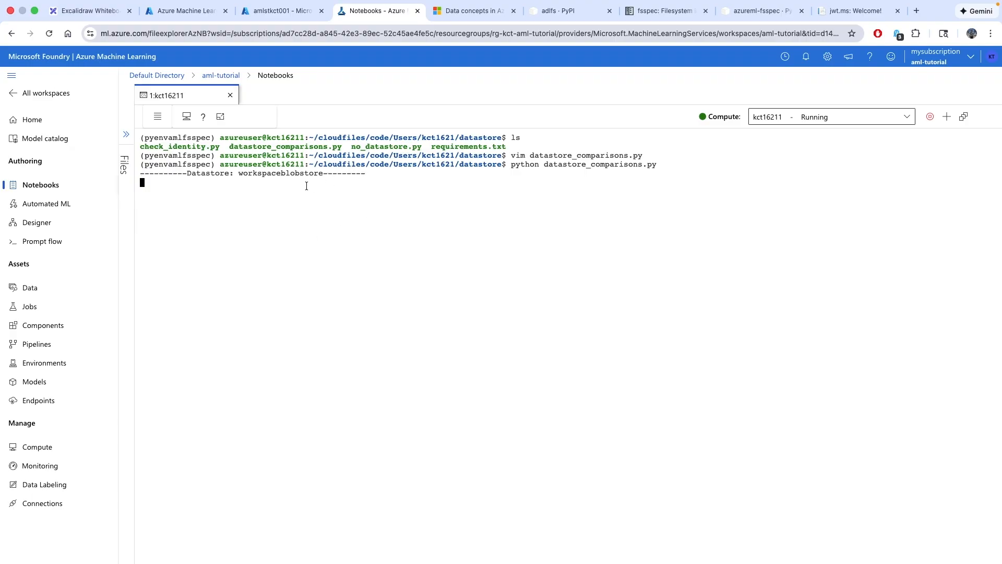
double_click(289, 174)
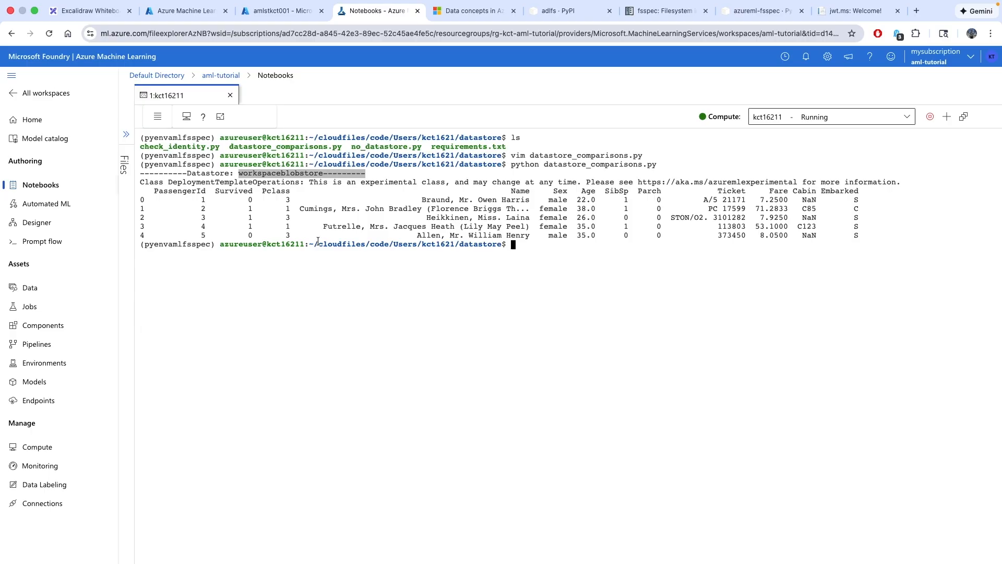
click(514, 246)
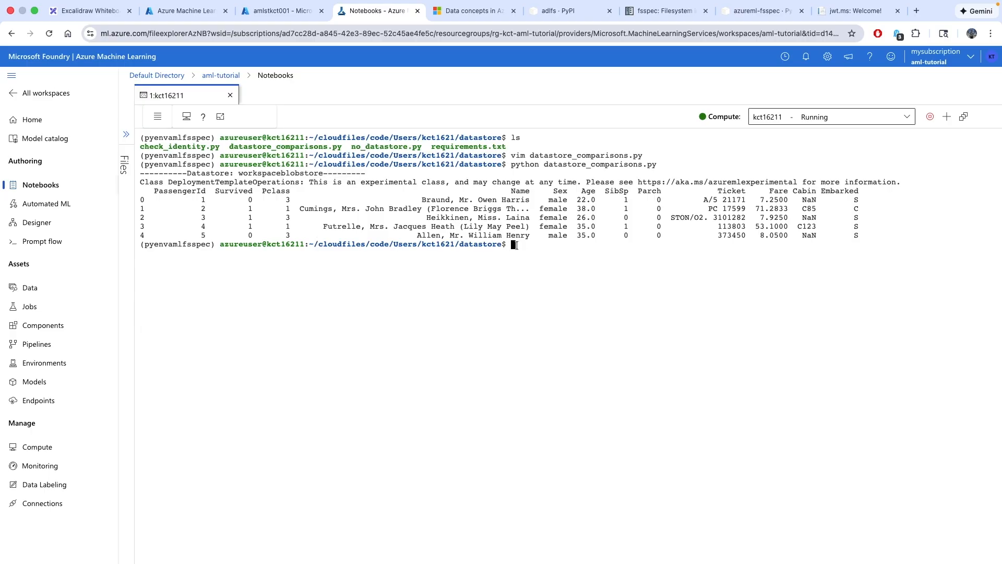